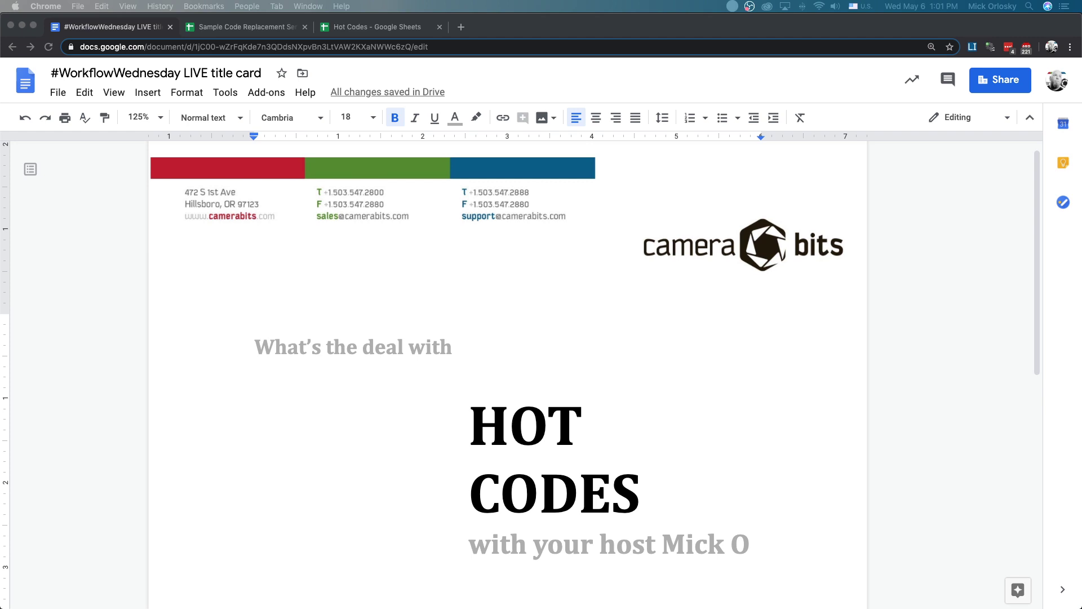
Step: Open the Sample Code Replacement Serial spreadsheet and review its serial, full, last, title and editor columns
{"action": "key", "text": "super+Tab"}
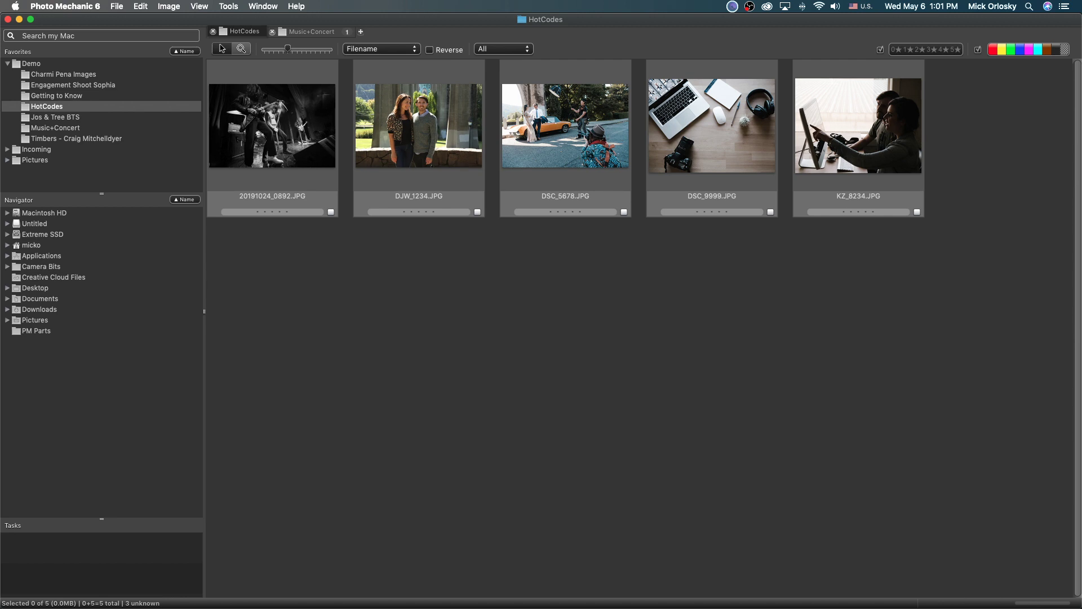
{"action": "key", "text": "super+Tab"}
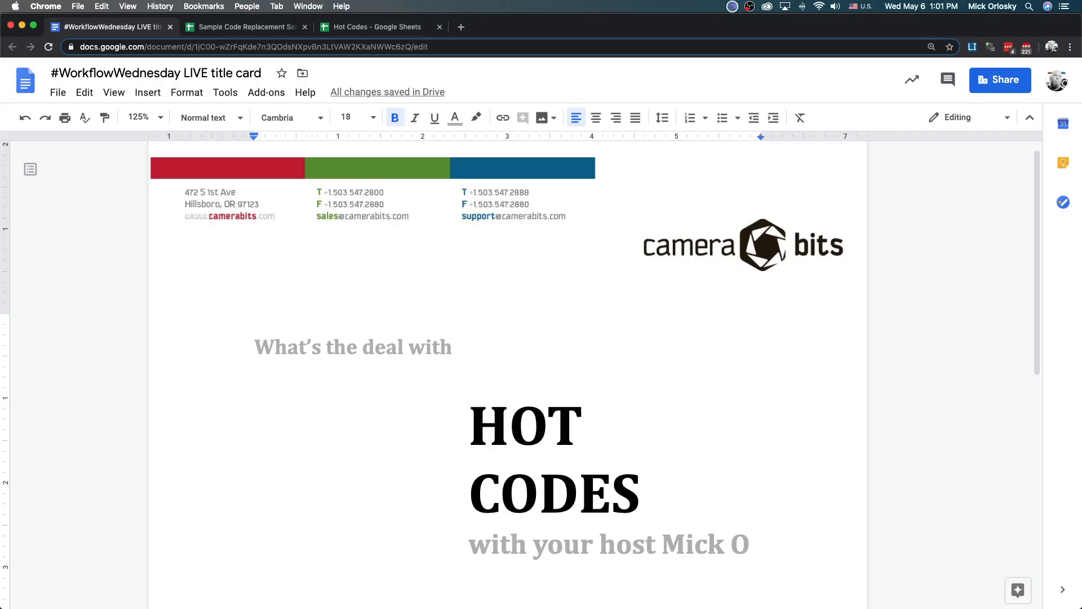
{"action": "left_click", "coordinate": [252, 28]}
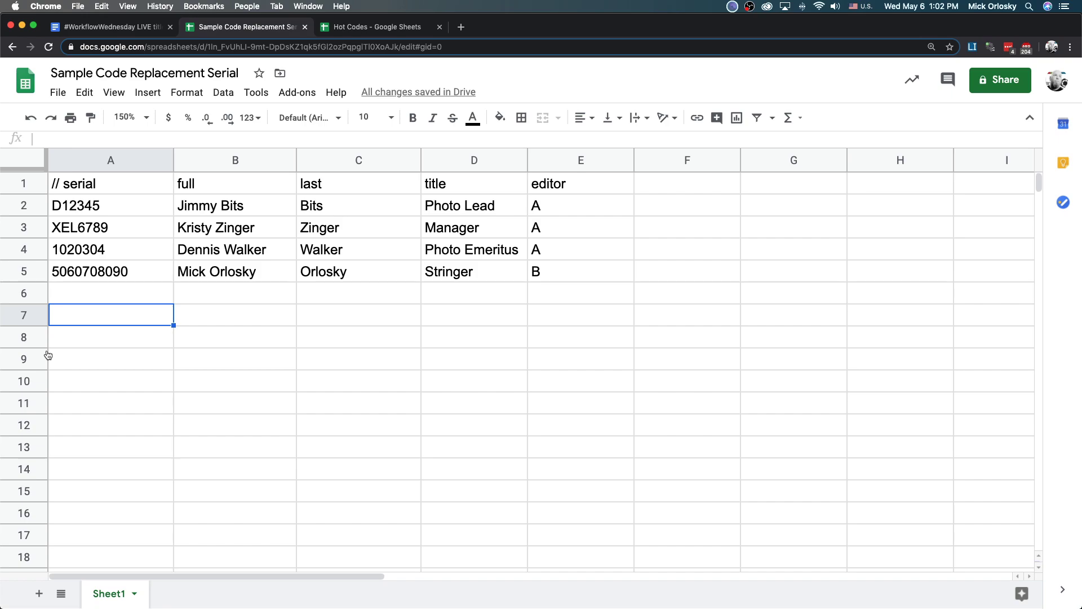
Step: Switch to Photo Mechanic, select 20191024_0892.JPG and check which file the Code Replacement settings consult
{"action": "key", "text": "super+Tab"}
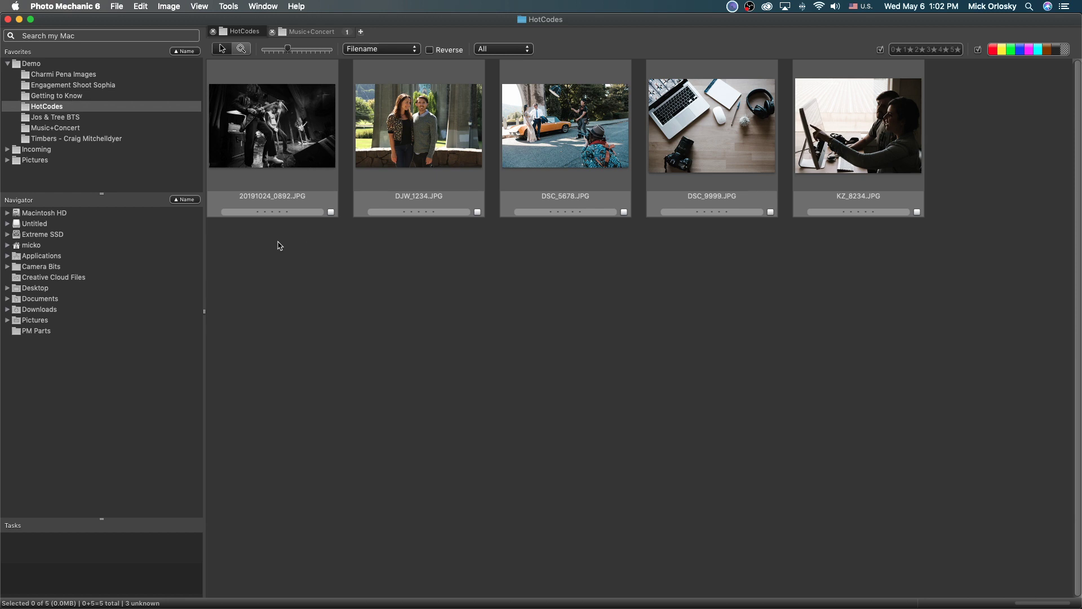
{"action": "mouse_move", "coordinate": [313, 200]}
{"action": "left_click", "coordinate": [302, 159]}
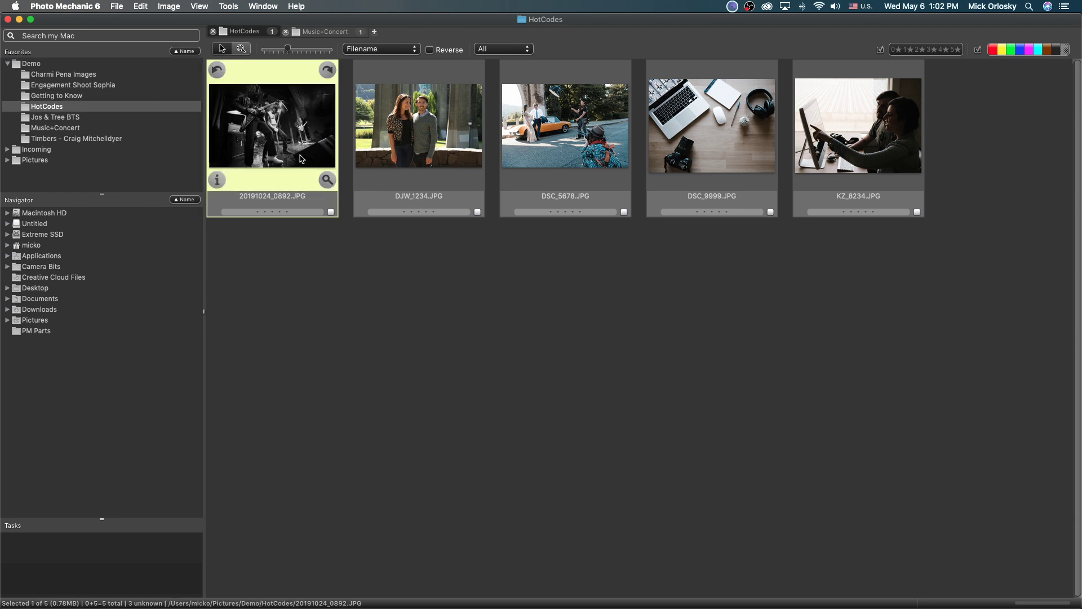
{"action": "key", "text": "super+shift+k"}
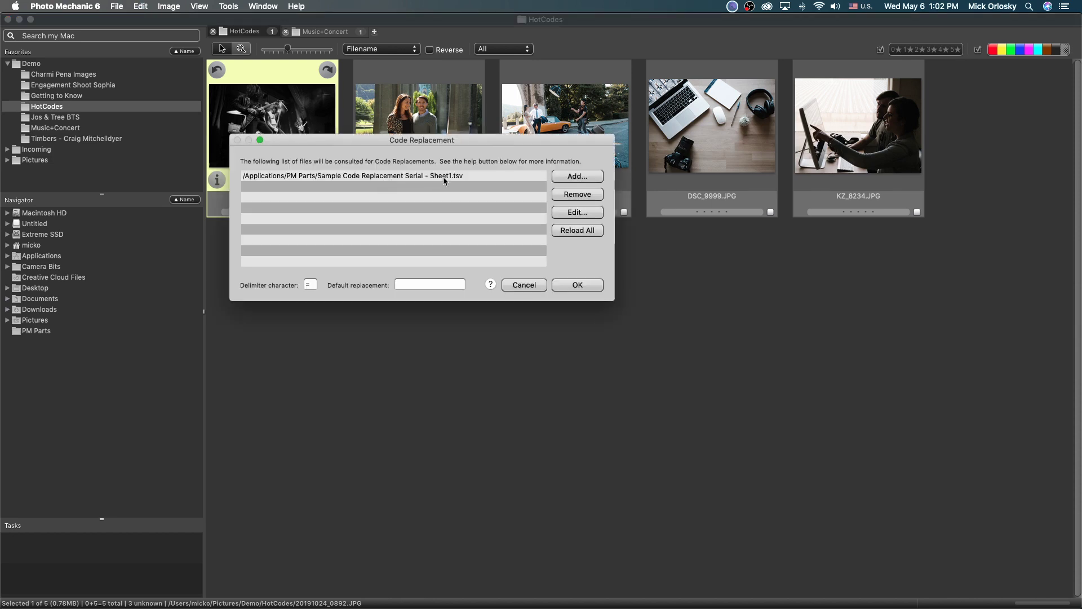
{"action": "left_click", "coordinate": [576, 285]}
{"action": "mouse_move", "coordinate": [268, 137]}
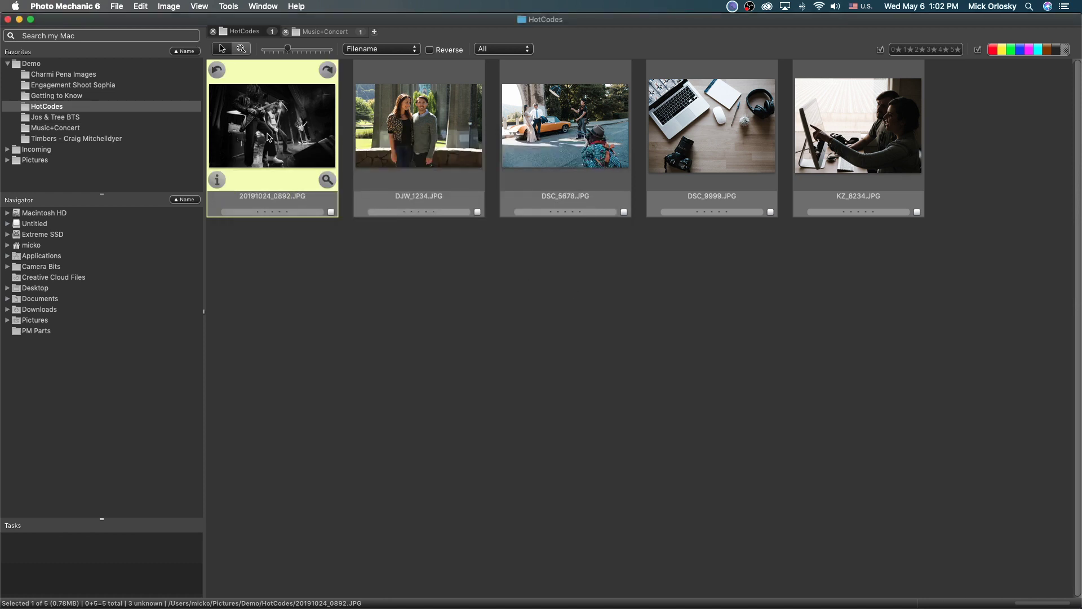
Step: Preview the Serial Caption snapshot with its codes resolved in the metadata of 20191024_0892.JPG, discarding the changes
{"action": "key", "text": "super+i"}
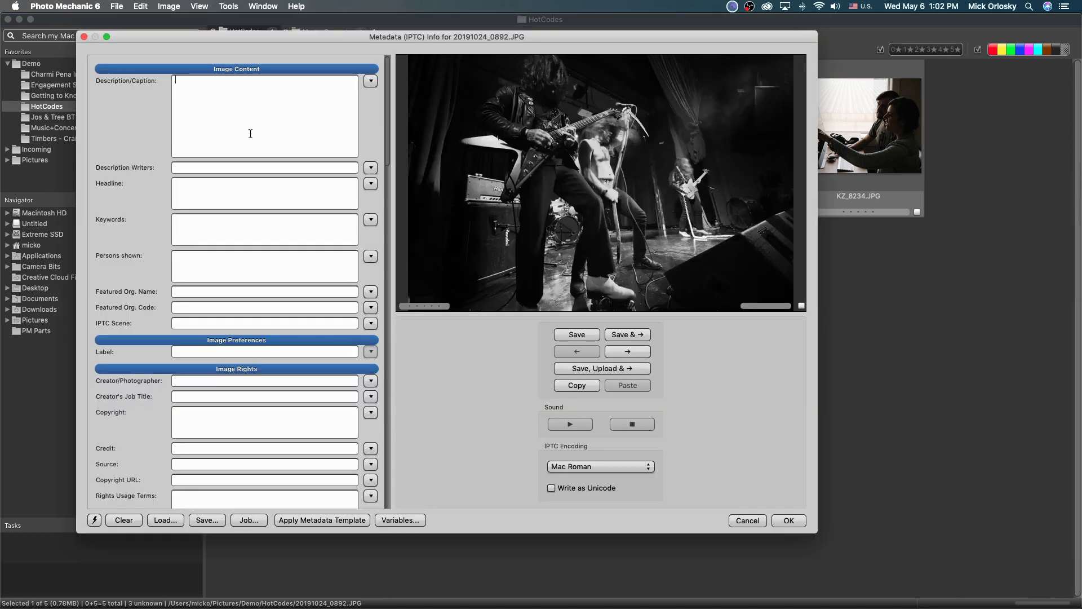
{"action": "left_click", "coordinate": [99, 520]}
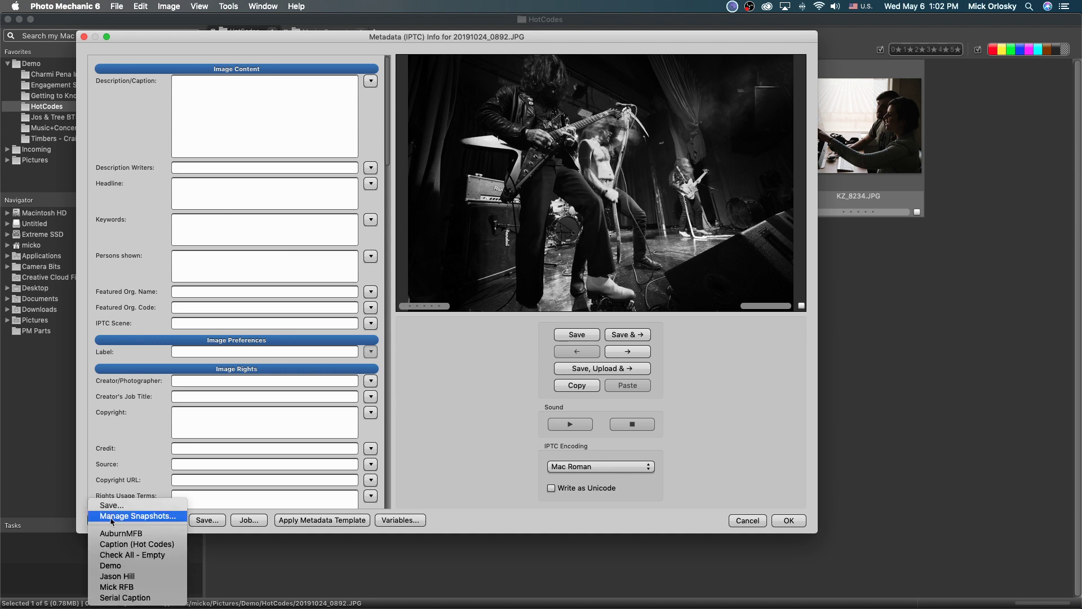
{"action": "left_click", "coordinate": [125, 598]}
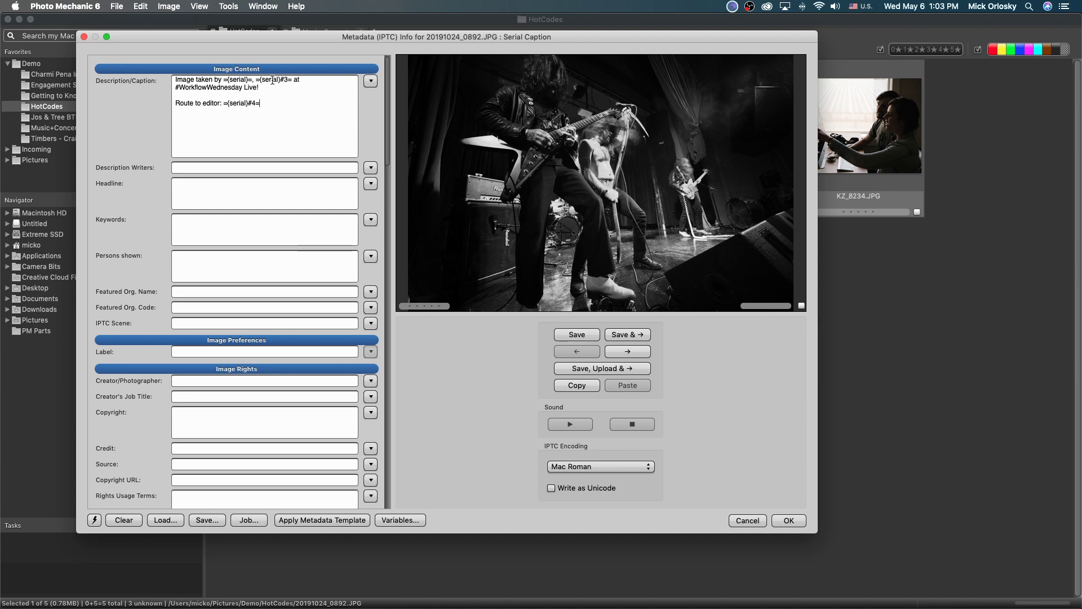
{"action": "key", "text": "alt"}
{"action": "left_click", "coordinate": [791, 520]}
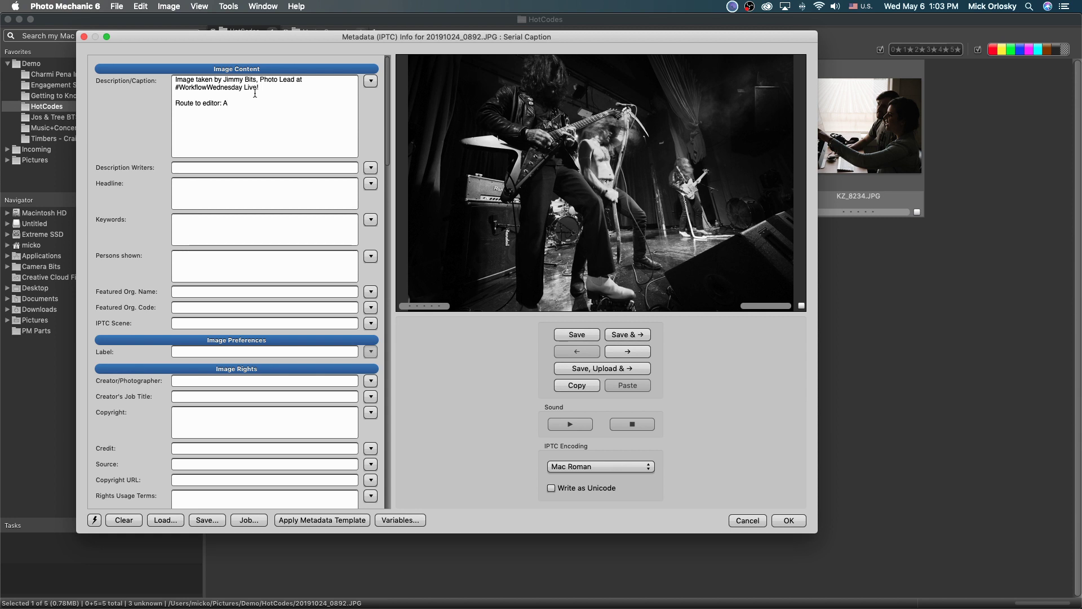
{"action": "left_click", "coordinate": [84, 37]}
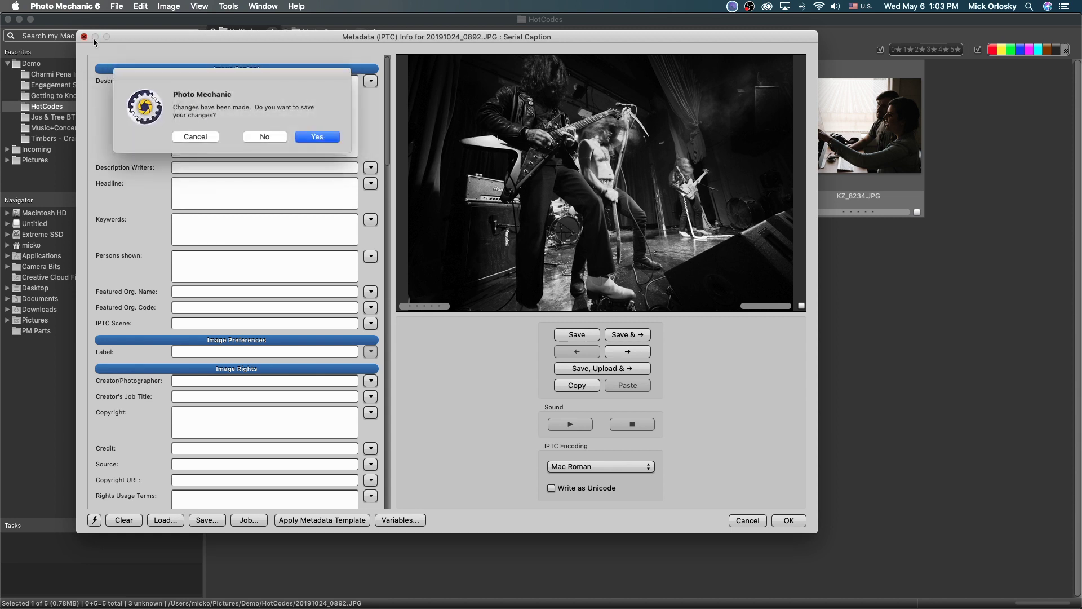
{"action": "left_click", "coordinate": [282, 138]}
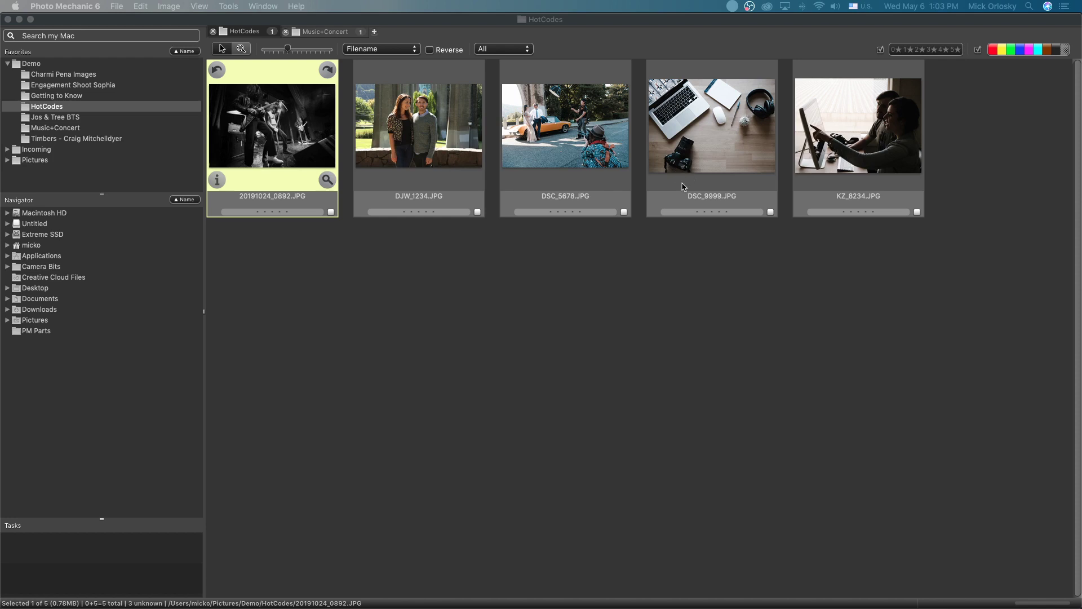
Step: Preview the Serial Caption snapshot with its codes resolved in DSC_9999.JPG's metadata, discard the changes and deselect the photo
{"action": "left_click", "coordinate": [698, 166]}
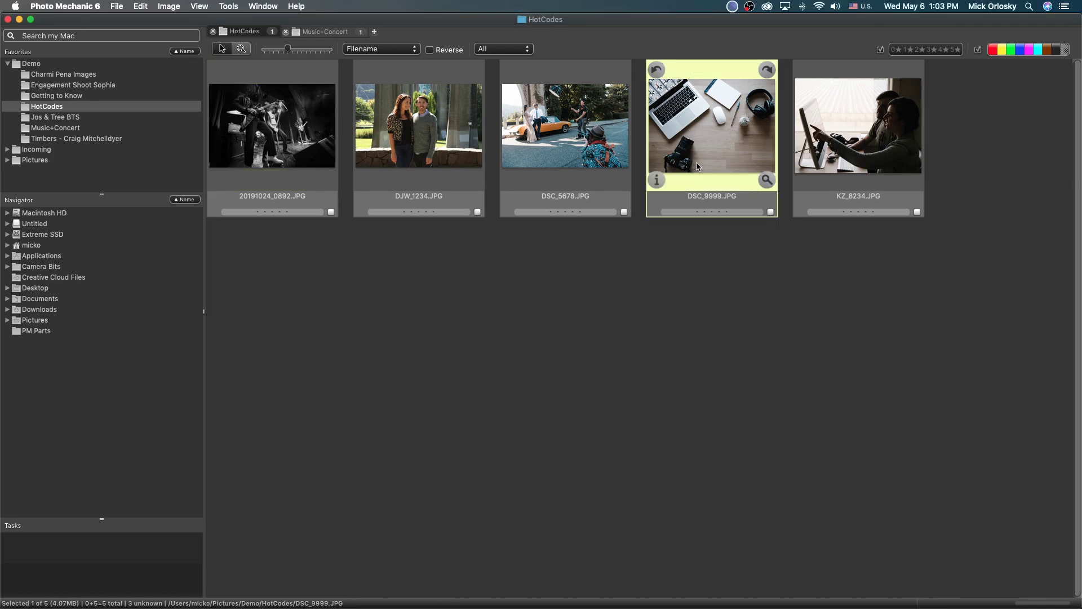
{"action": "key", "text": "super+i"}
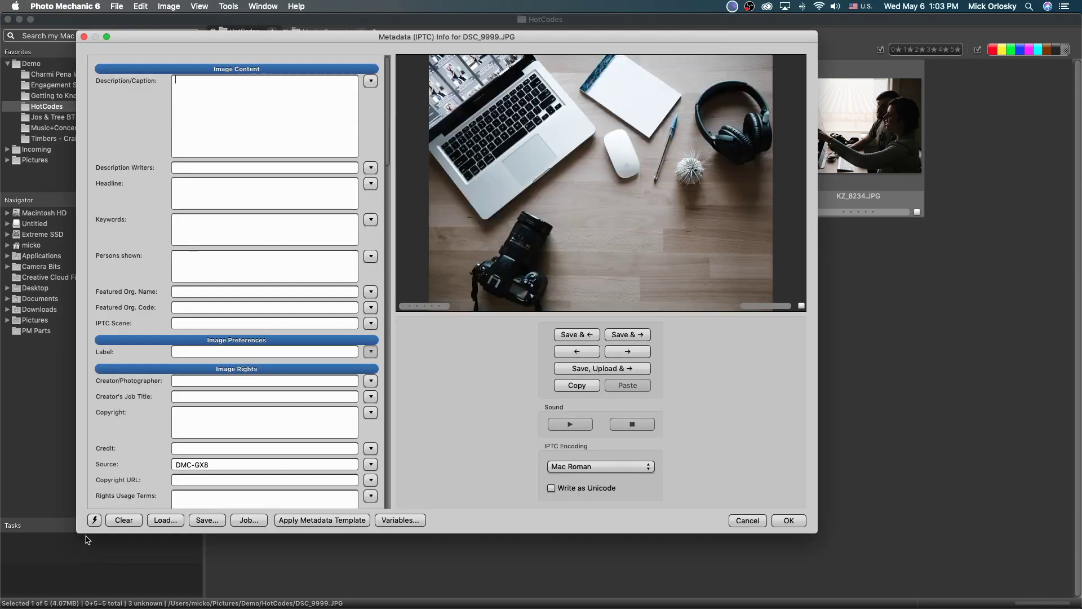
{"action": "left_click", "coordinate": [99, 520]}
{"action": "left_click", "coordinate": [126, 598]}
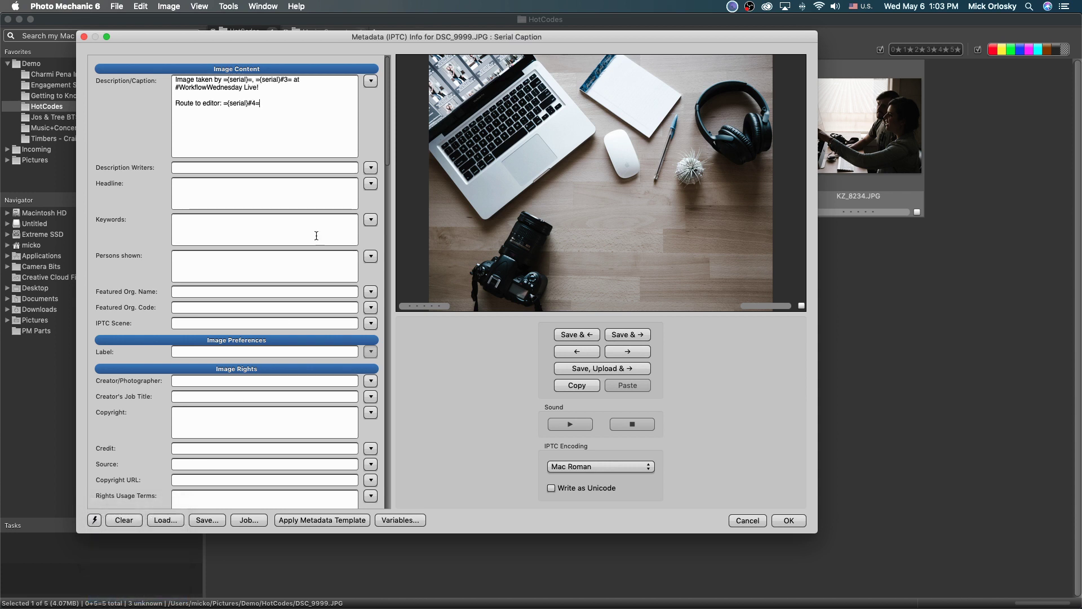
{"action": "key", "text": "alt"}
{"action": "left_click", "coordinate": [788, 520], "text": "alt"}
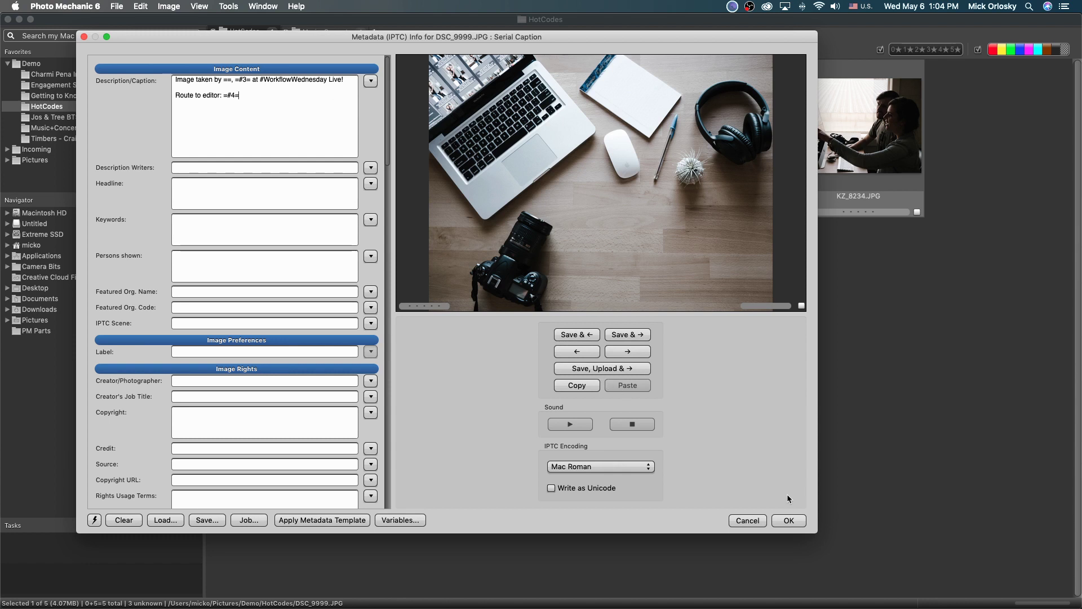
{"action": "left_click", "coordinate": [749, 521]}
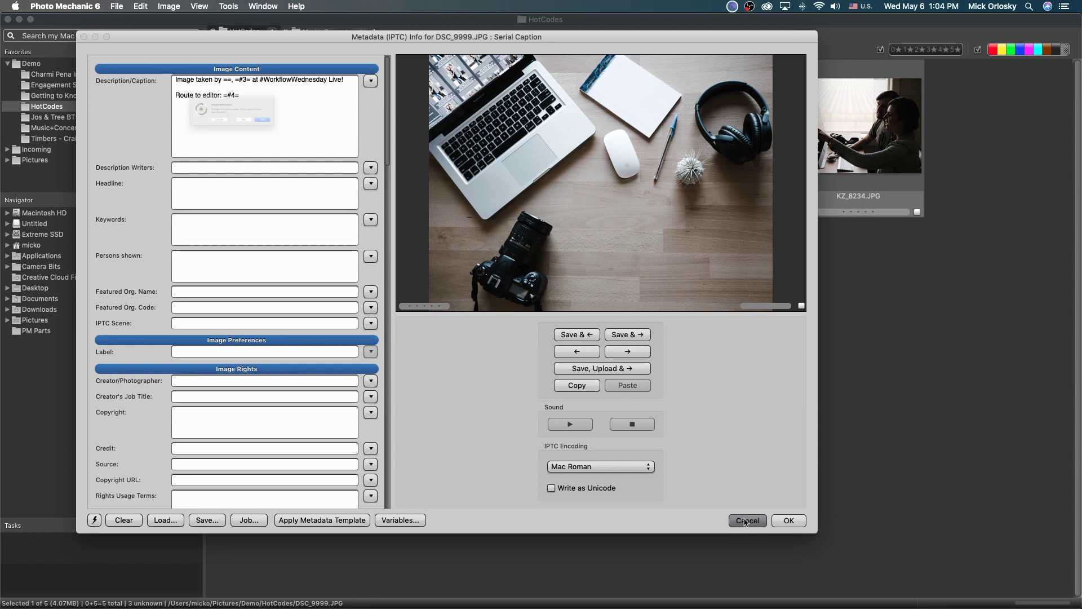
{"action": "left_click", "coordinate": [264, 137]}
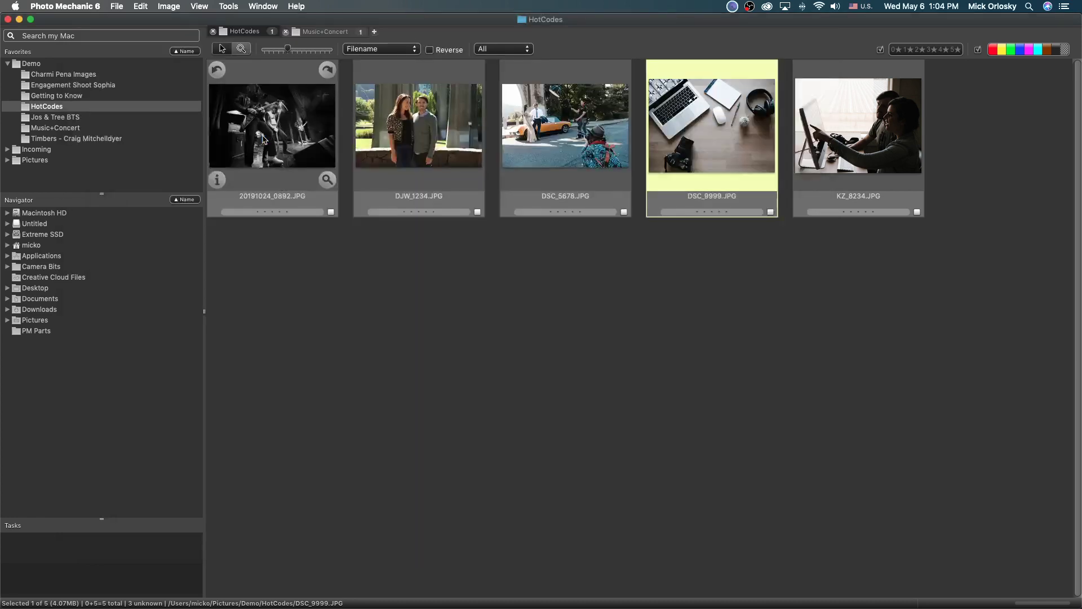
{"action": "left_click", "coordinate": [322, 274]}
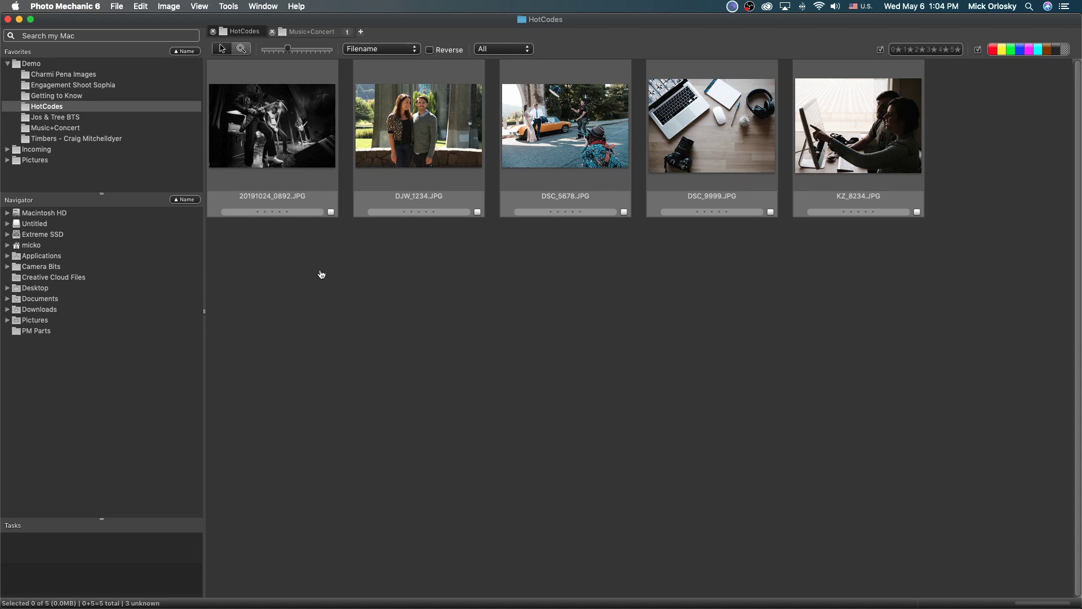
Step: Switch to the Hot Codes spreadsheet in Chrome and examine its //== variable rows, code table and //?? fallback row
{"action": "key", "text": "super+Tab"}
{"action": "left_click", "coordinate": [381, 27]}
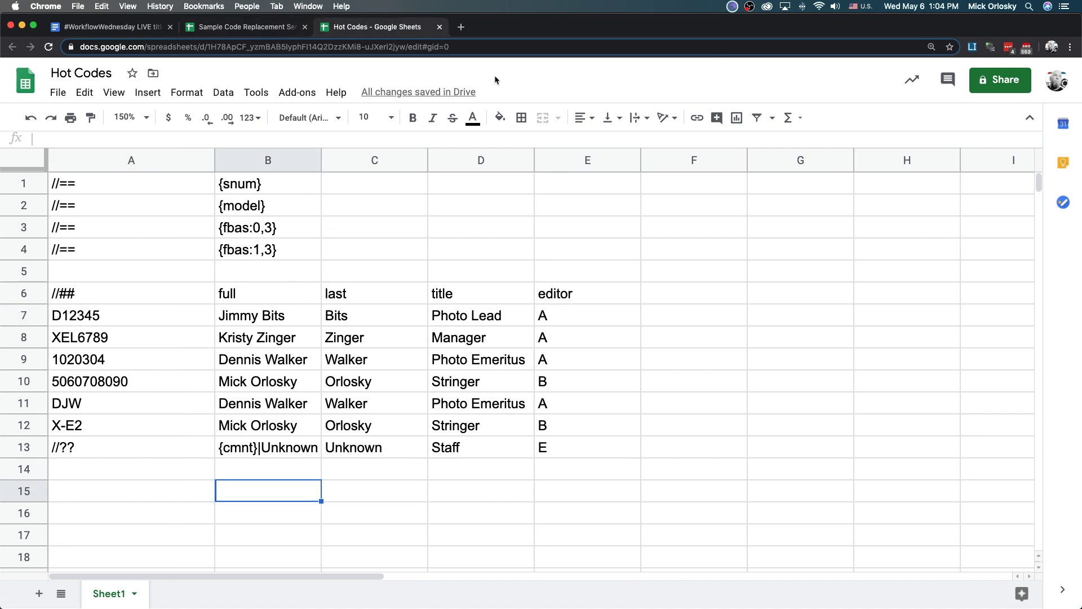
{"action": "left_click", "coordinate": [603, 214]}
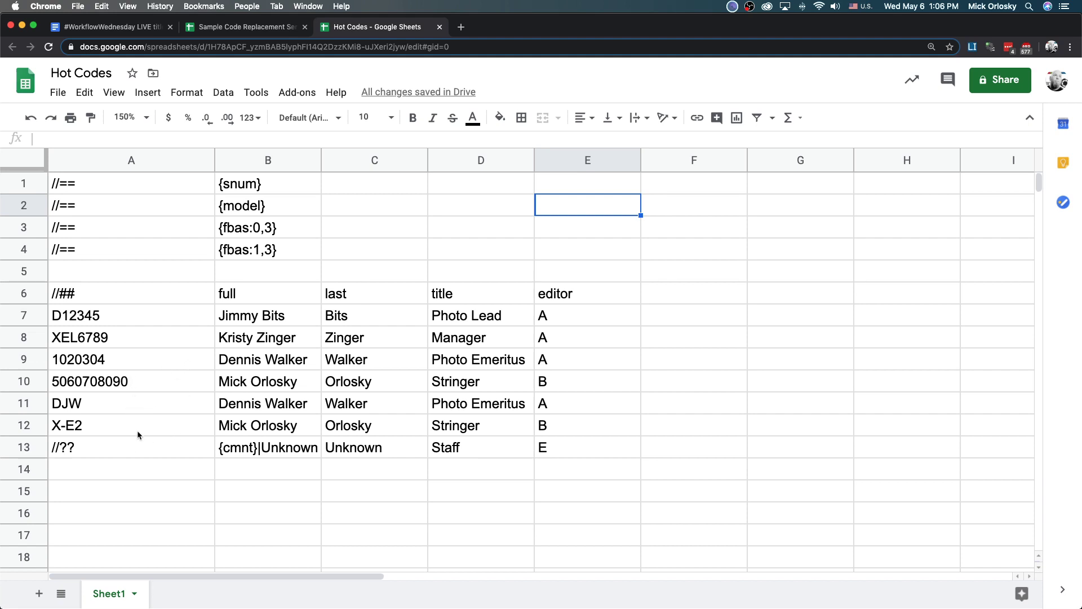
{"action": "left_click", "coordinate": [240, 453]}
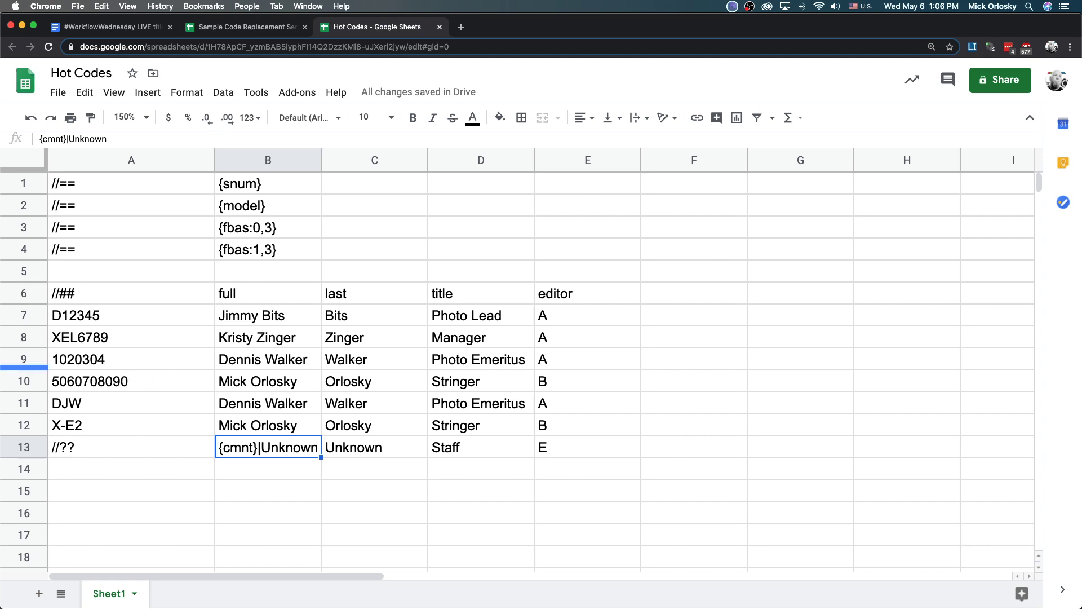
Step: Switch to Photo Mechanic and replace the Sample Code Replacement Serial file with Hot Codes - Sheet1.tsv as the code replacement source
{"action": "key", "text": "super+Tab"}
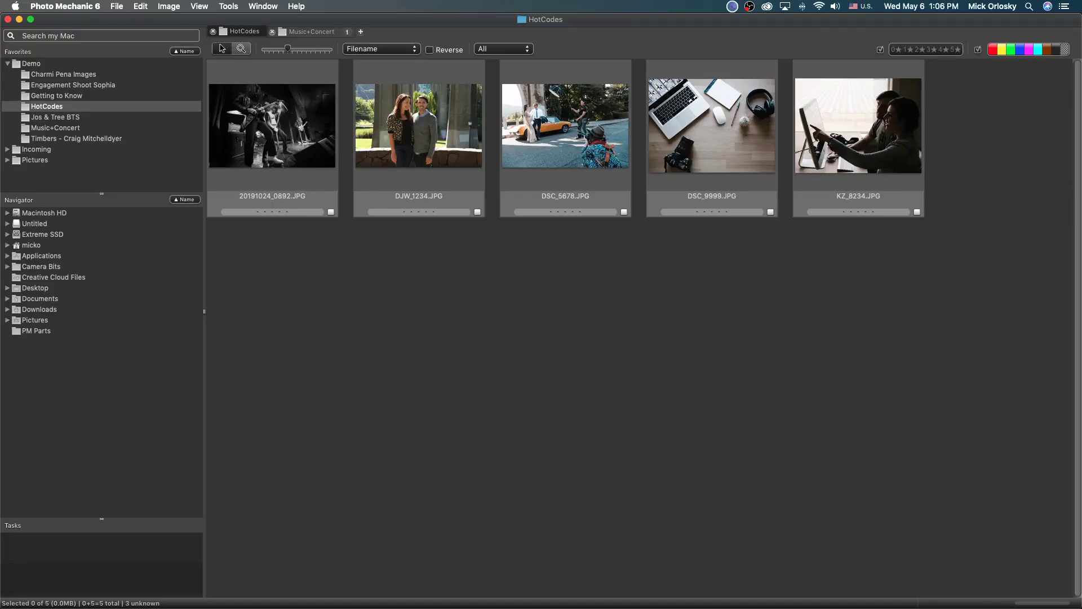
{"action": "key", "text": "super+shift+k"}
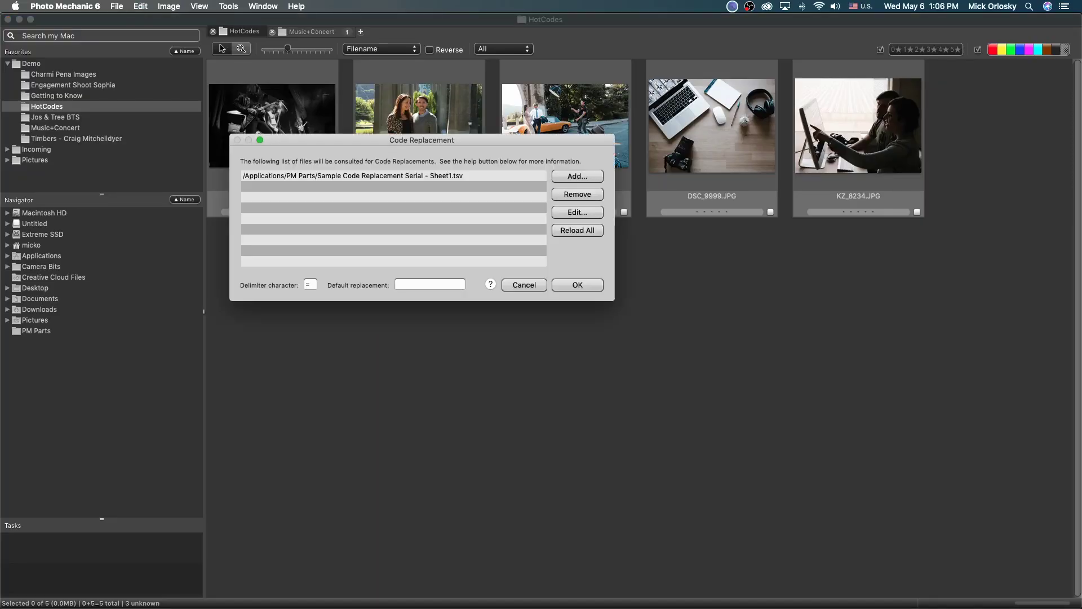
{"action": "left_click", "coordinate": [454, 177]}
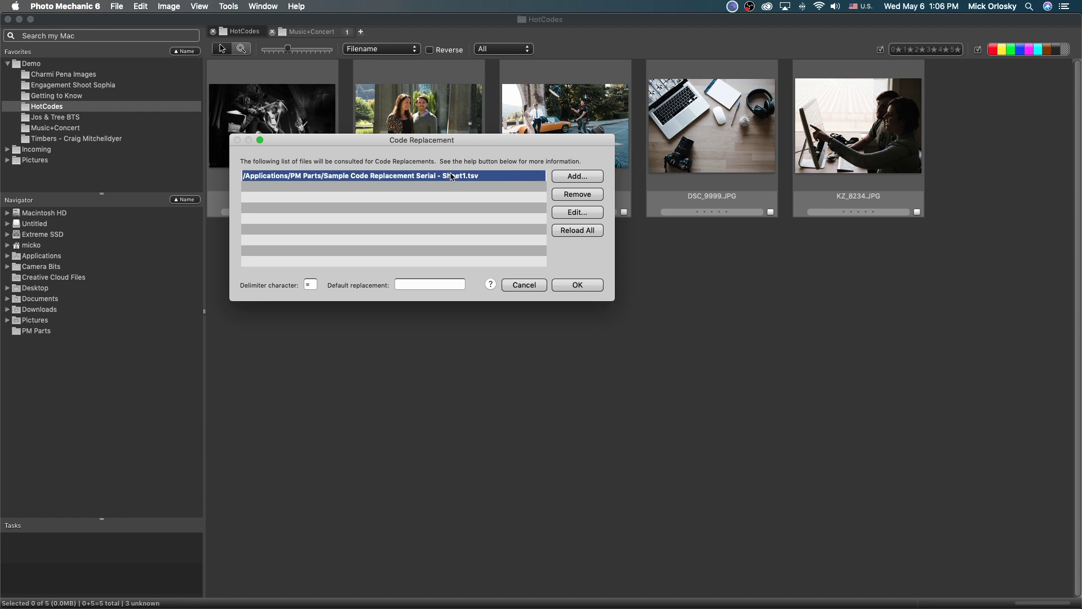
{"action": "left_click", "coordinate": [577, 194]}
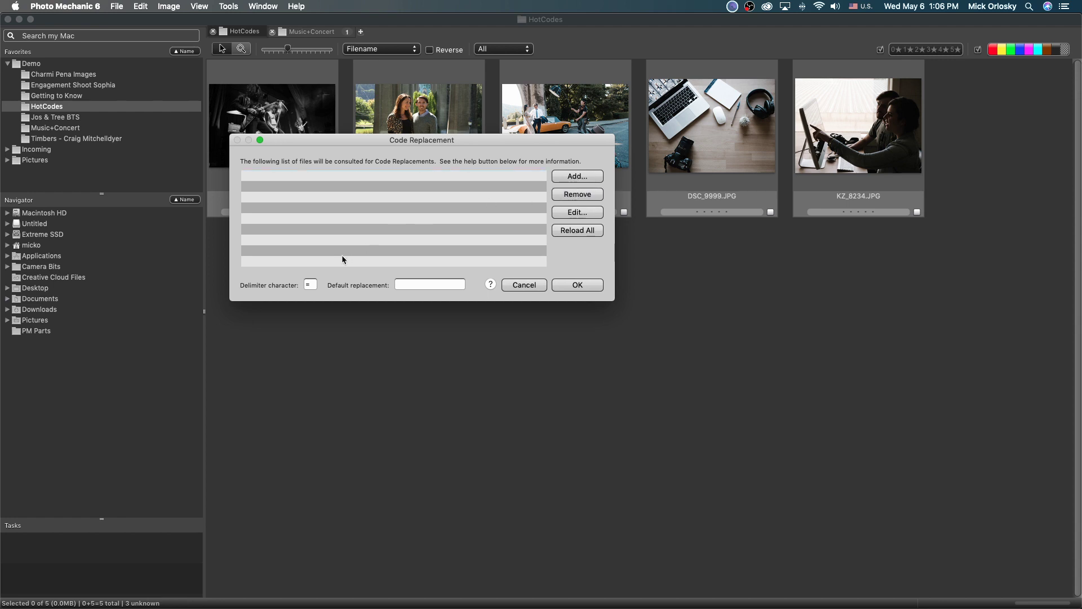
{"action": "left_click", "coordinate": [601, 176]}
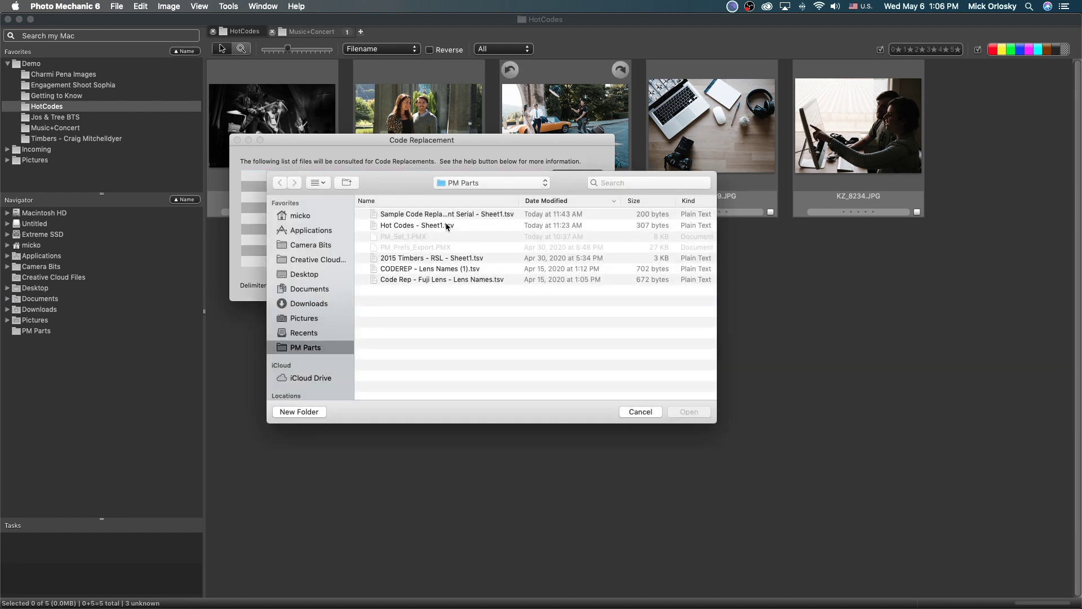
{"action": "left_click", "coordinate": [426, 226]}
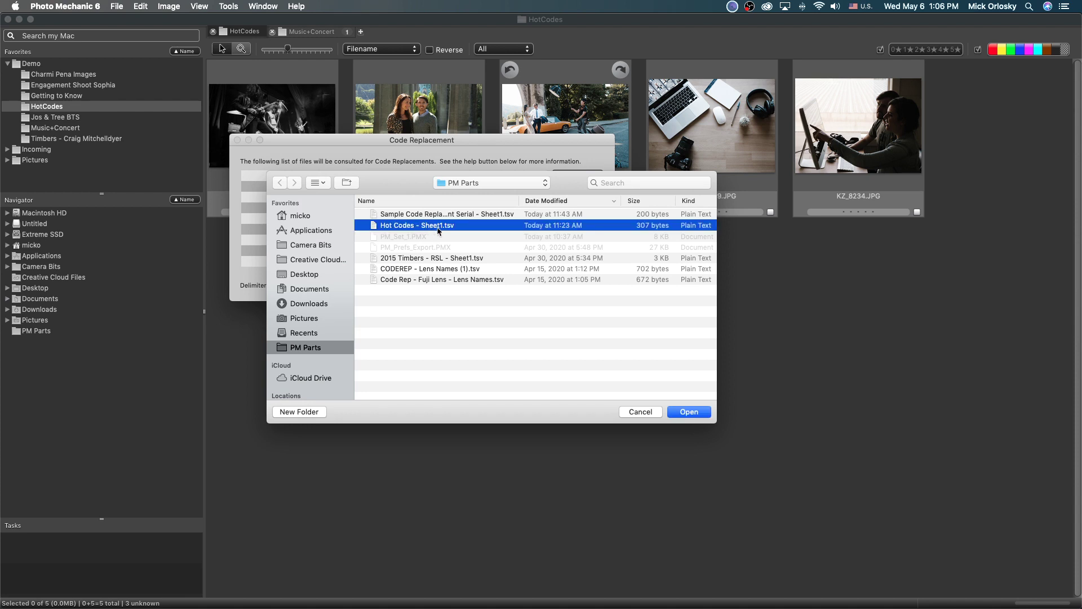
{"action": "left_click", "coordinate": [696, 412]}
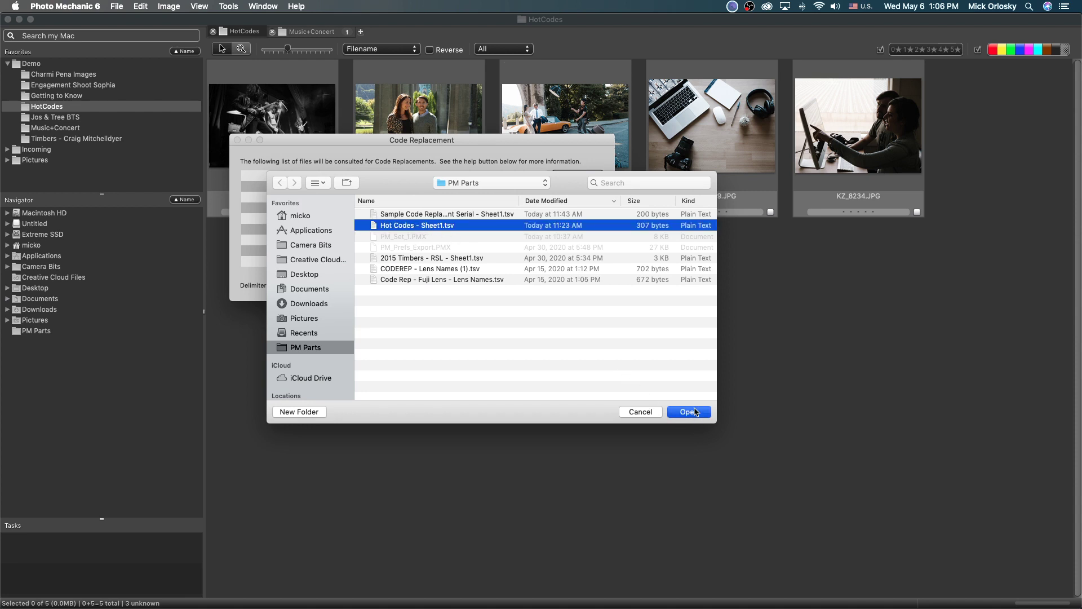
{"action": "left_click", "coordinate": [592, 288]}
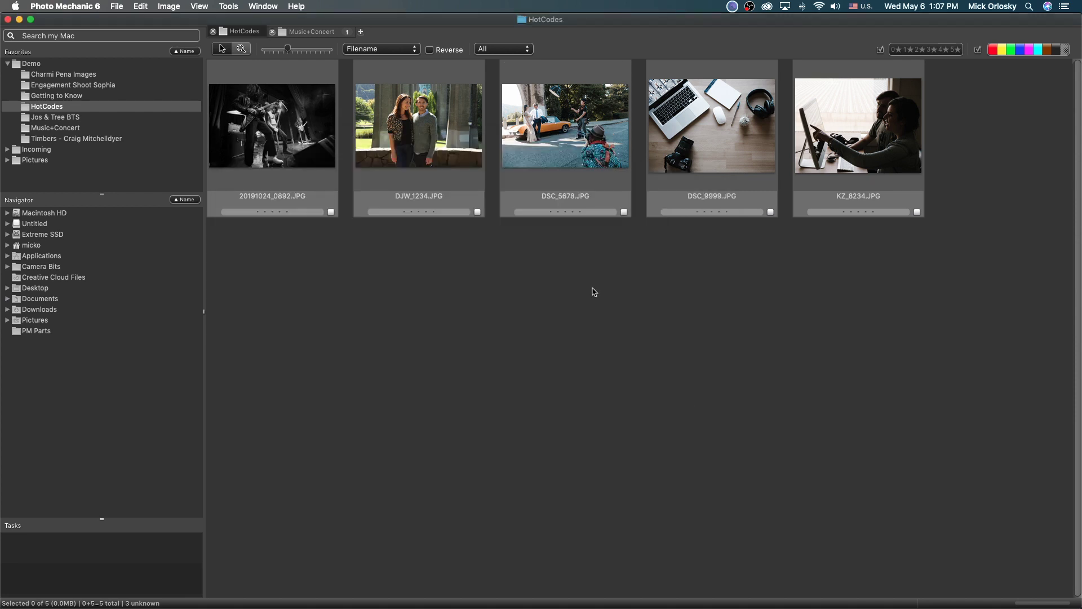
Step: Load the Caption (Hot Codes) snapshot into the metadata of 20191024_0892.JPG
{"action": "left_click", "coordinate": [246, 141]}
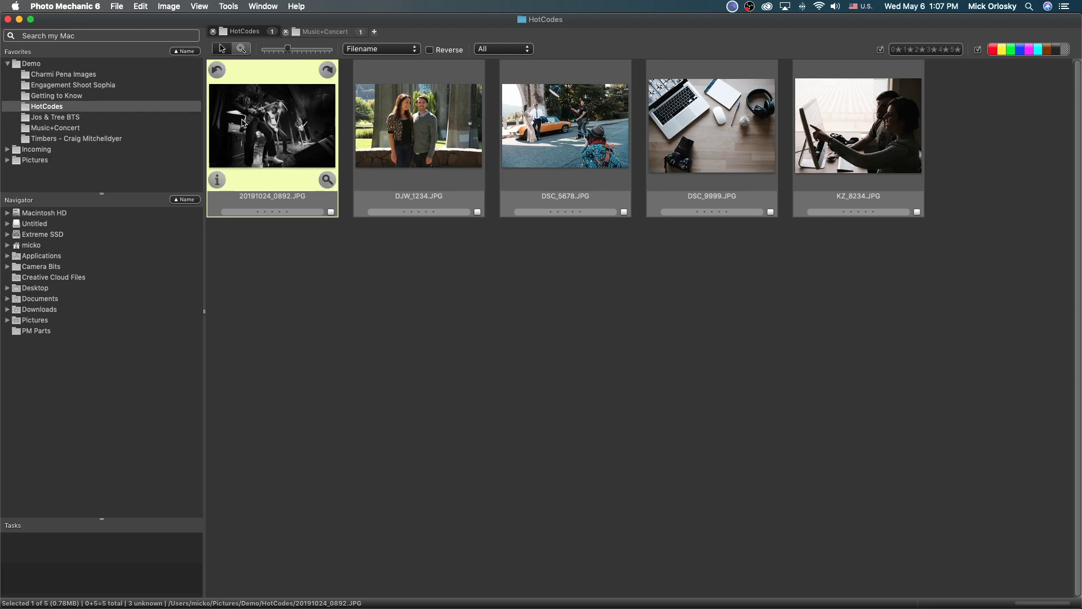
{"action": "key", "text": "super+i"}
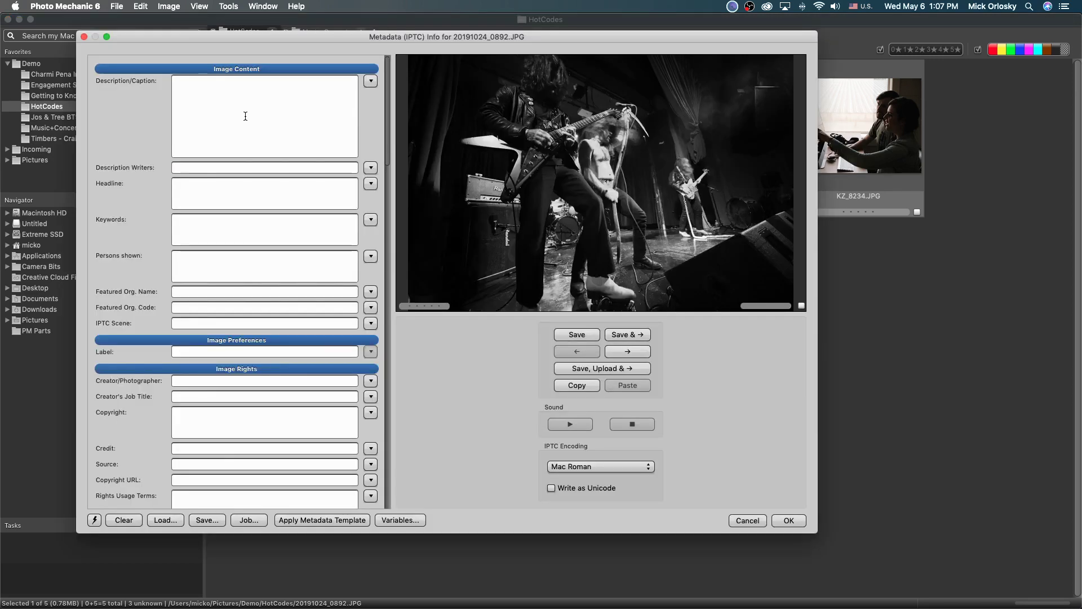
{"action": "left_click", "coordinate": [94, 519]}
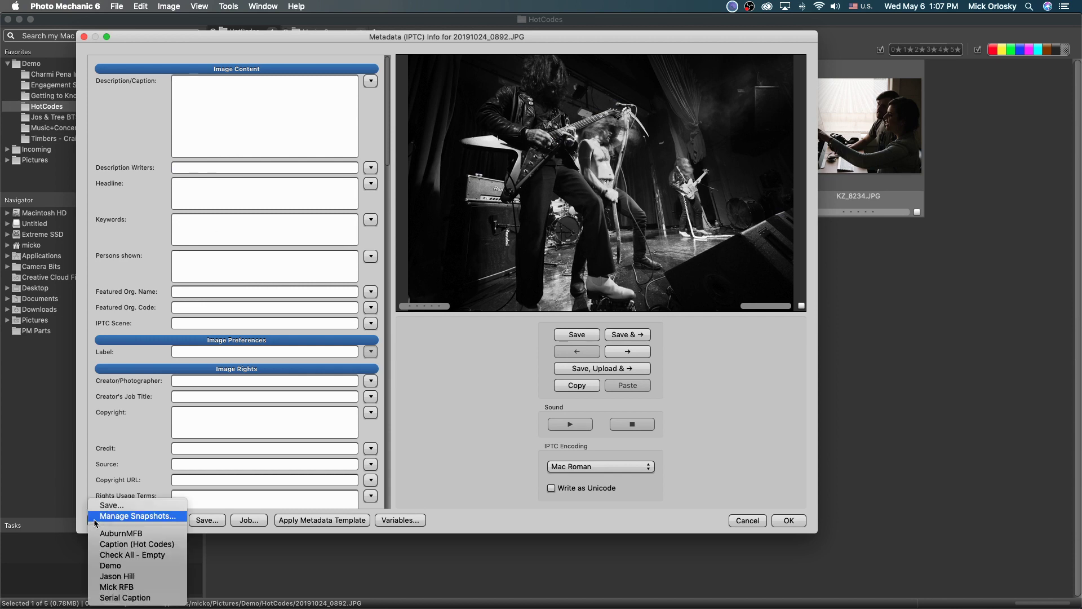
{"action": "left_click", "coordinate": [129, 544]}
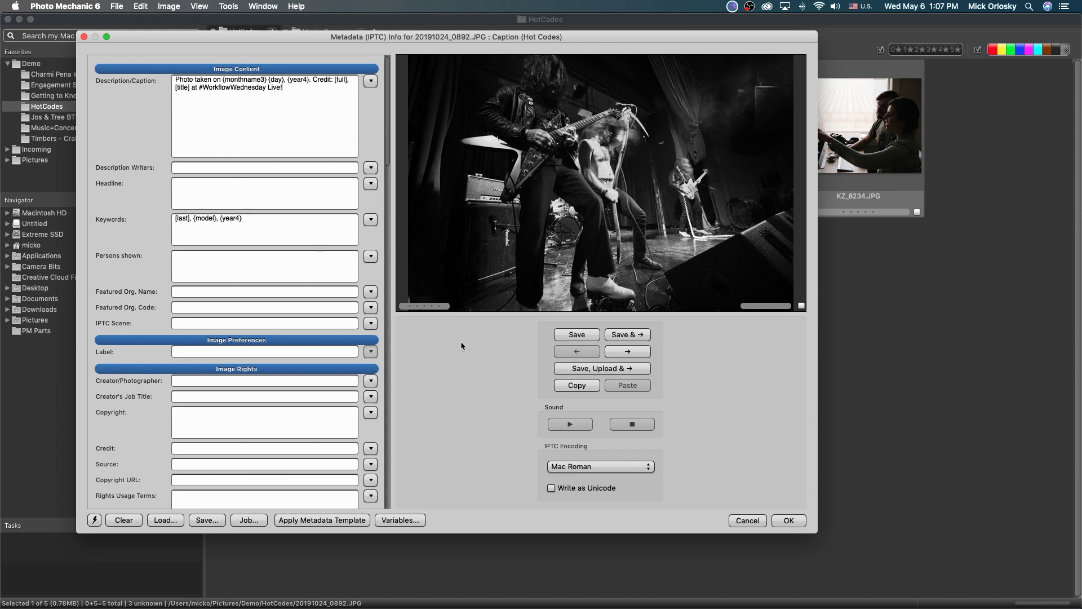
Step: Evaluate the variables and codes in the Caption (Hot Codes) caption and keywords of 20191024_0892.JPG
{"action": "key", "text": "alt"}
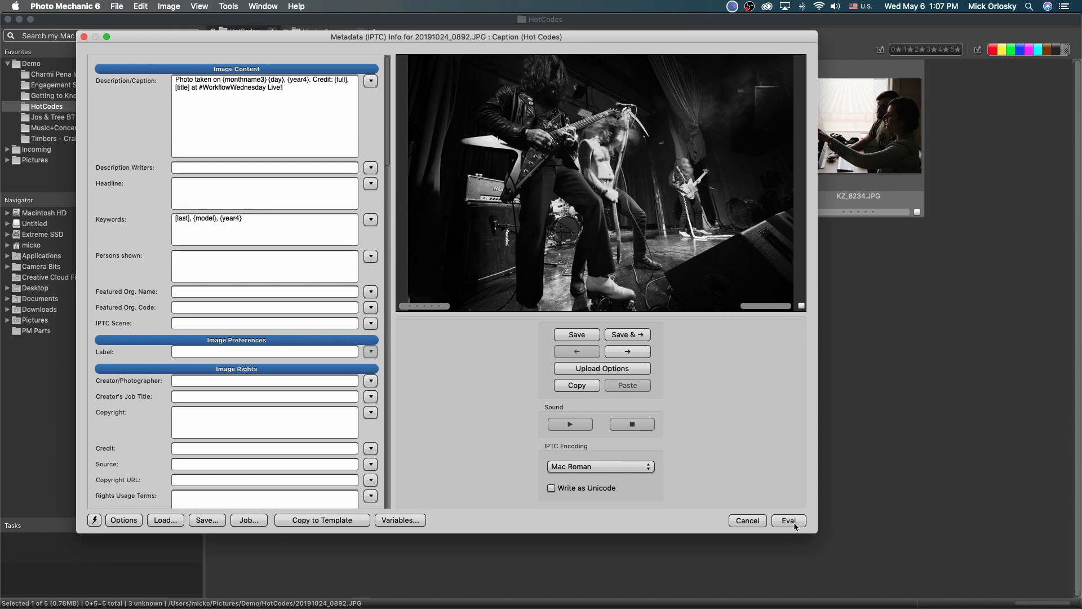
{"action": "key", "text": "alt"}
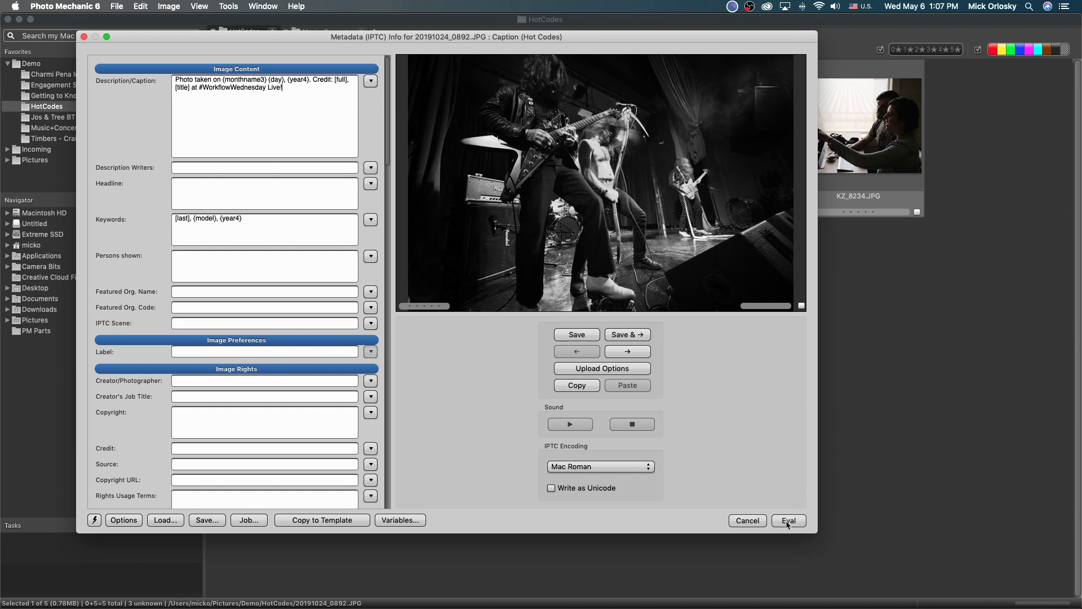
{"action": "left_click", "coordinate": [788, 521], "text": "alt"}
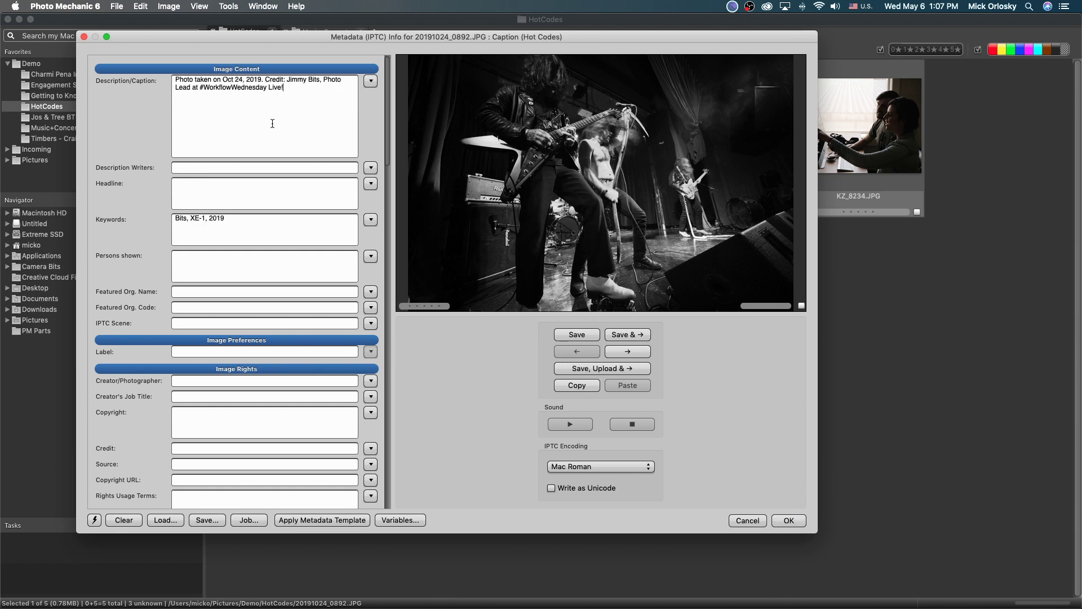
{"action": "left_click", "coordinate": [320, 81]}
{"action": "type", "text": ","}
Step: Check the serial number code rows in Chrome's Hot Codes spreadsheet, then return to Photo Mechanic and discard the metadata changes
{"action": "key", "text": "super+Tab"}
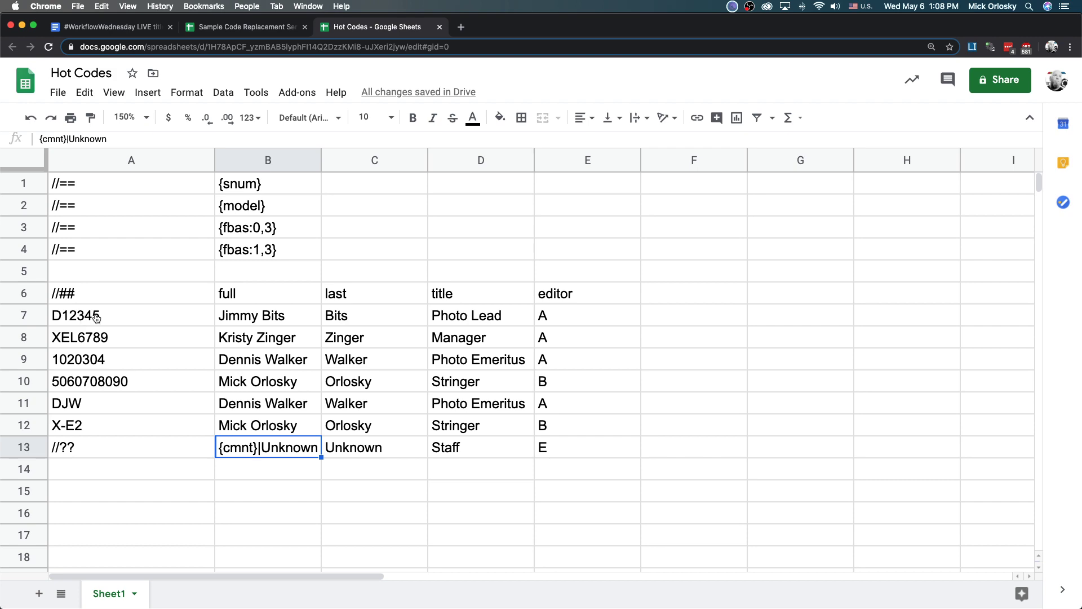
{"action": "key", "text": "super+Tab"}
{"action": "key", "text": "Escape"}
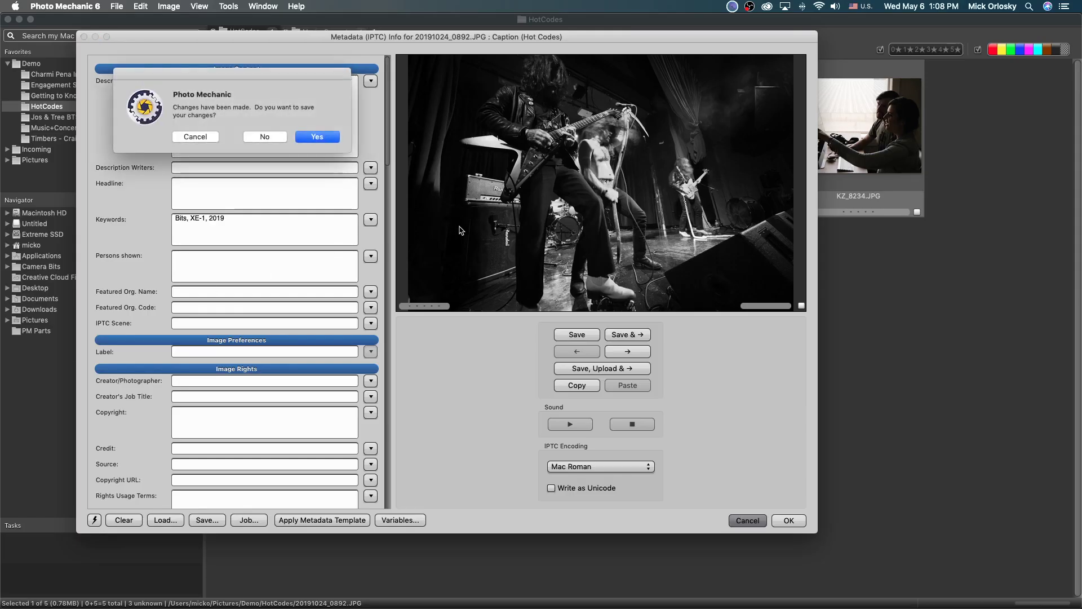
{"action": "left_click", "coordinate": [283, 141]}
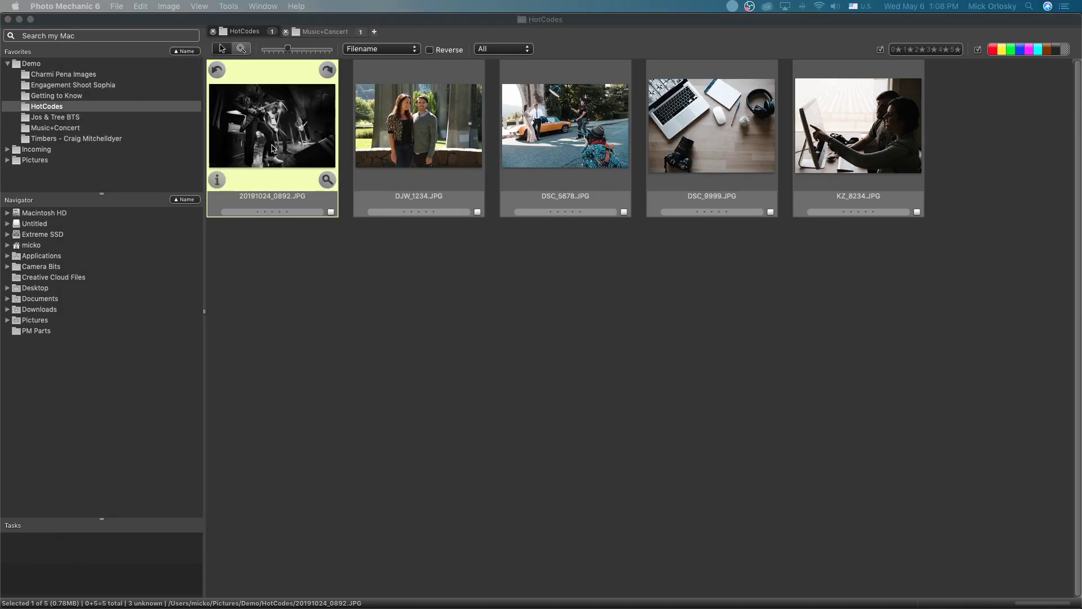
Step: Preview 20191024_0892.JPG and compare its model and serial number with the variable and //?? rows of the Hot Codes spreadsheet in Chrome
{"action": "key", "text": "super+r"}
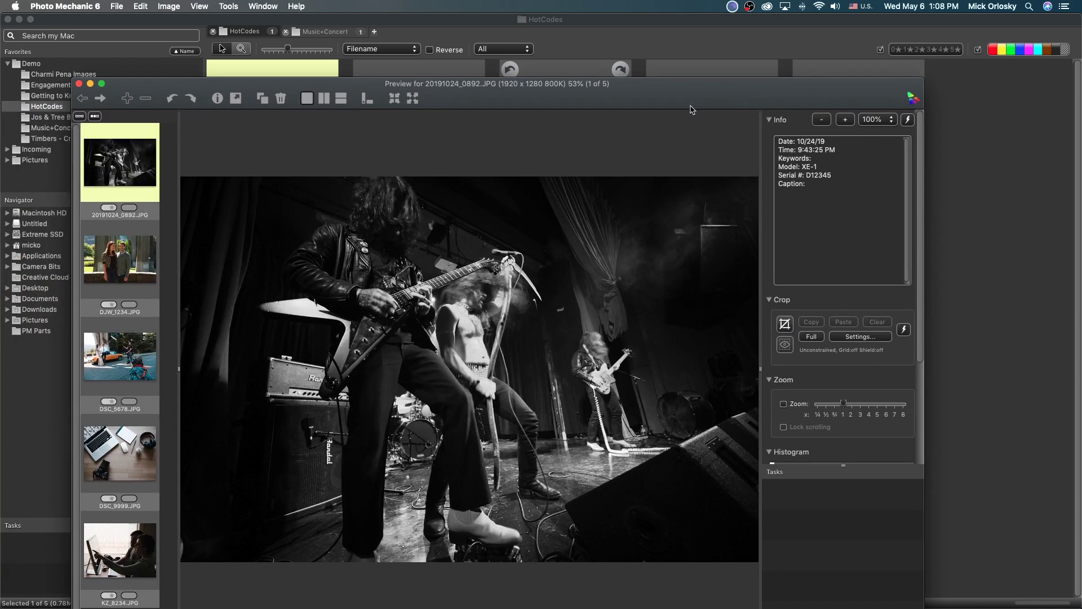
{"action": "left_click_drag", "start_coordinate": [734, 103], "coordinate": [740, 83]}
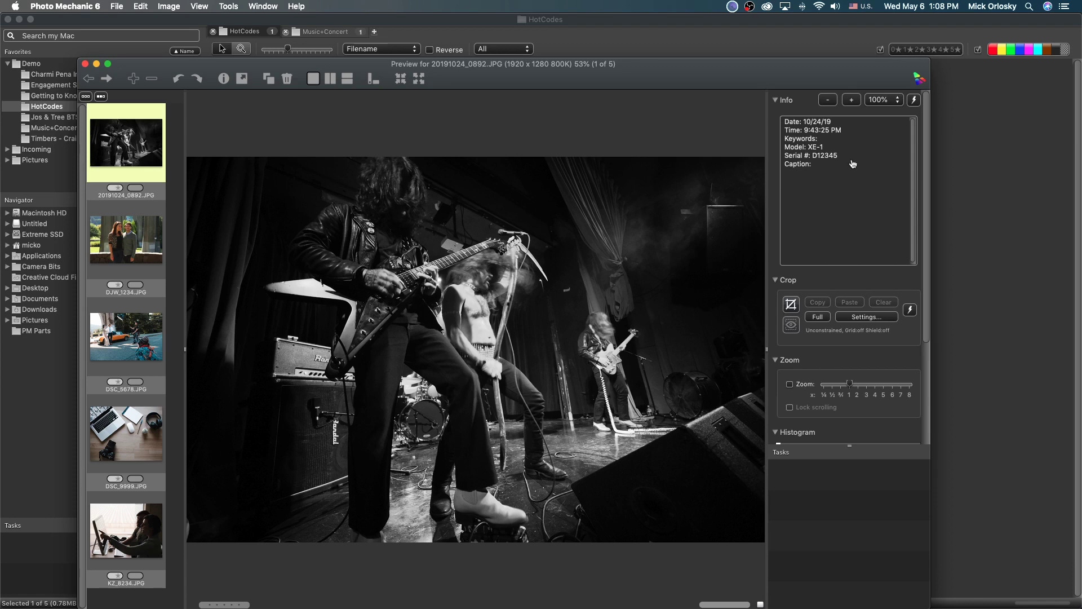
{"action": "key", "text": "super+Tab"}
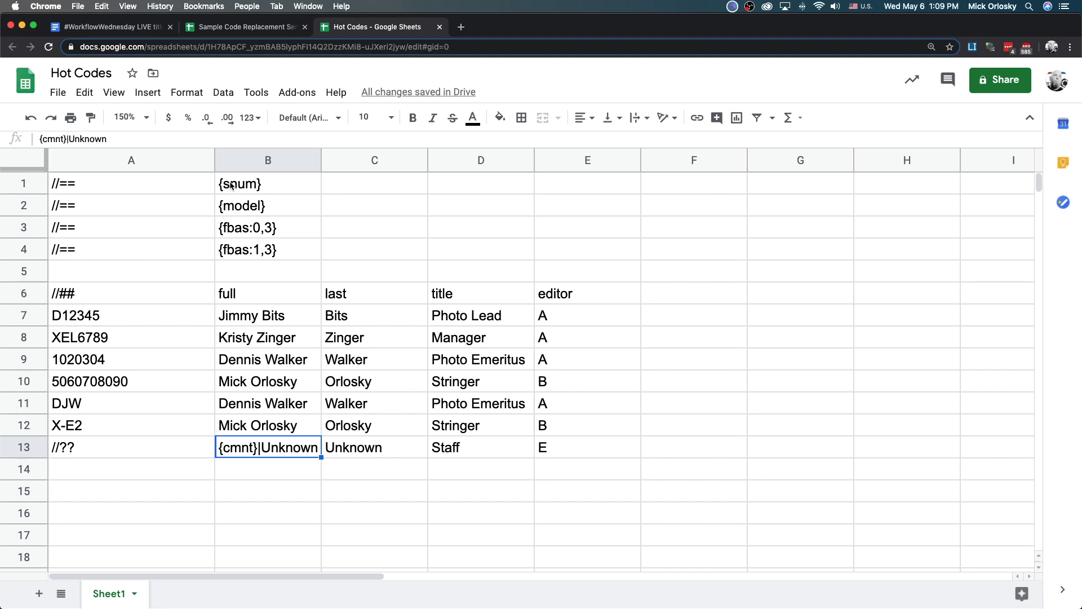
{"action": "left_click", "coordinate": [74, 448]}
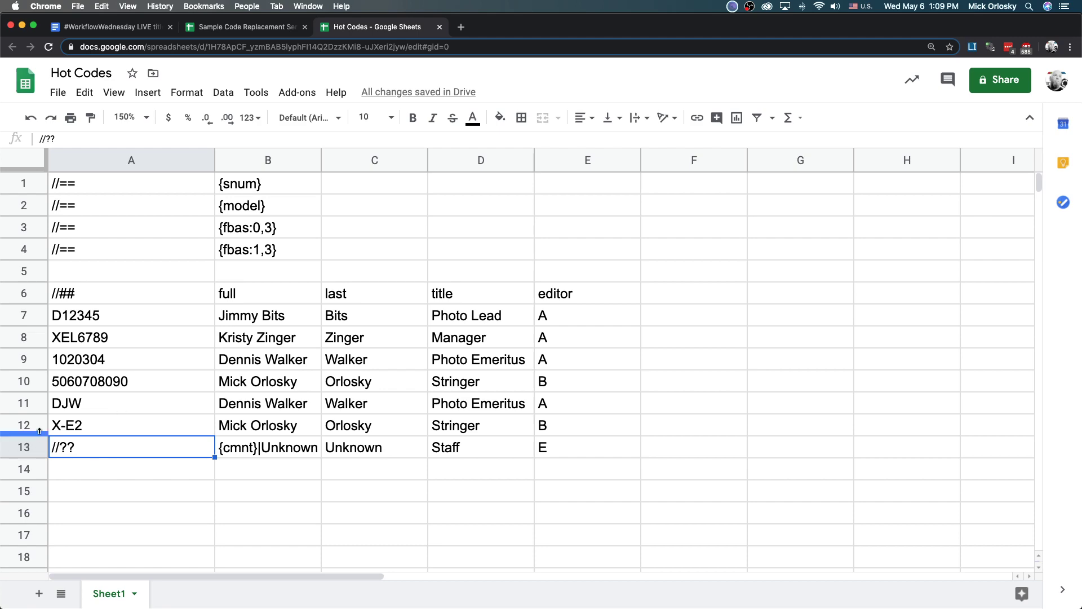
{"action": "key", "text": "super+Tab"}
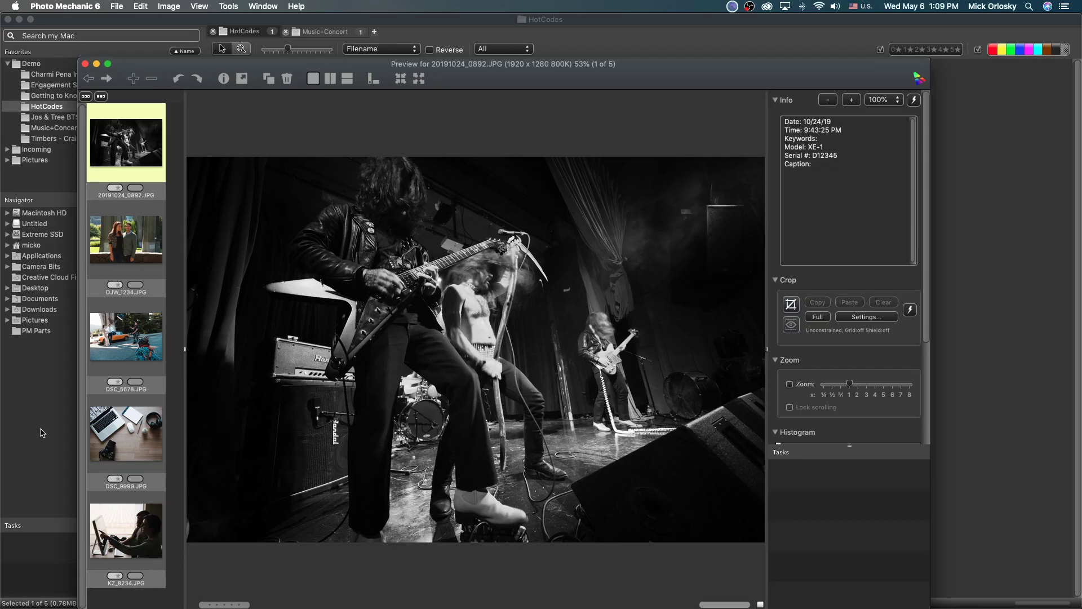
{"action": "key", "text": "Escape"}
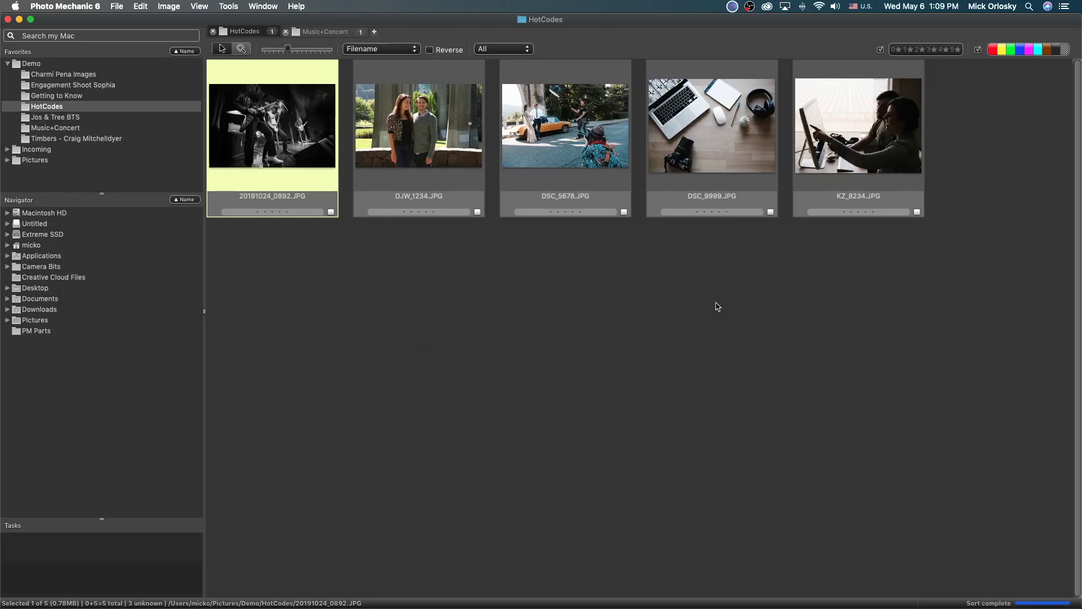
Step: Preview 20191024_0892.JPG and DJW_1234.JPG to compare their camera model and serial number information
{"action": "double_click", "coordinate": [277, 148]}
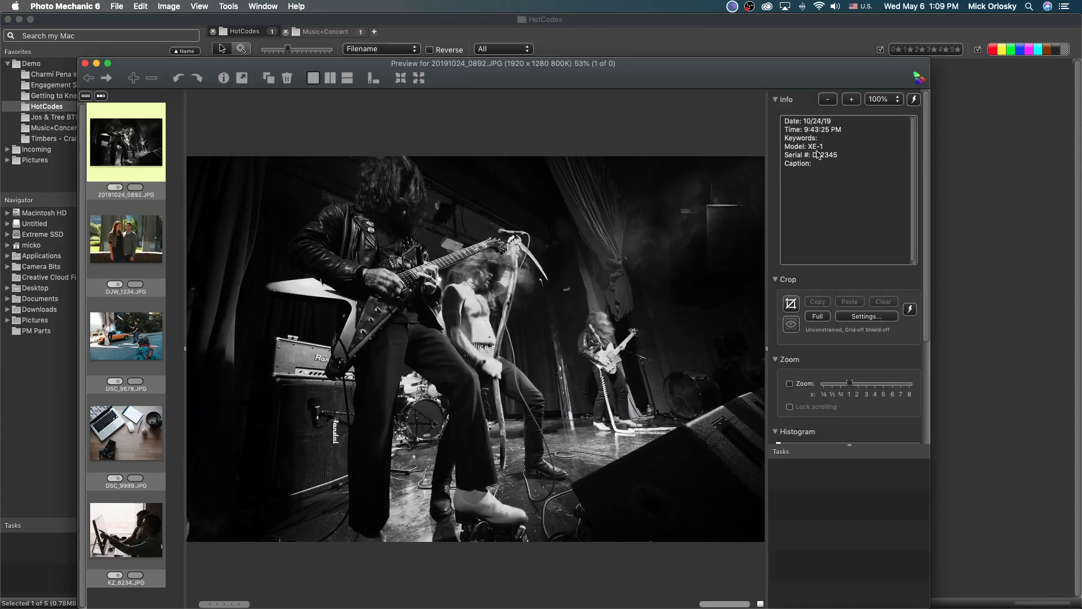
{"action": "key", "text": "Escape"}
{"action": "double_click", "coordinate": [454, 132]}
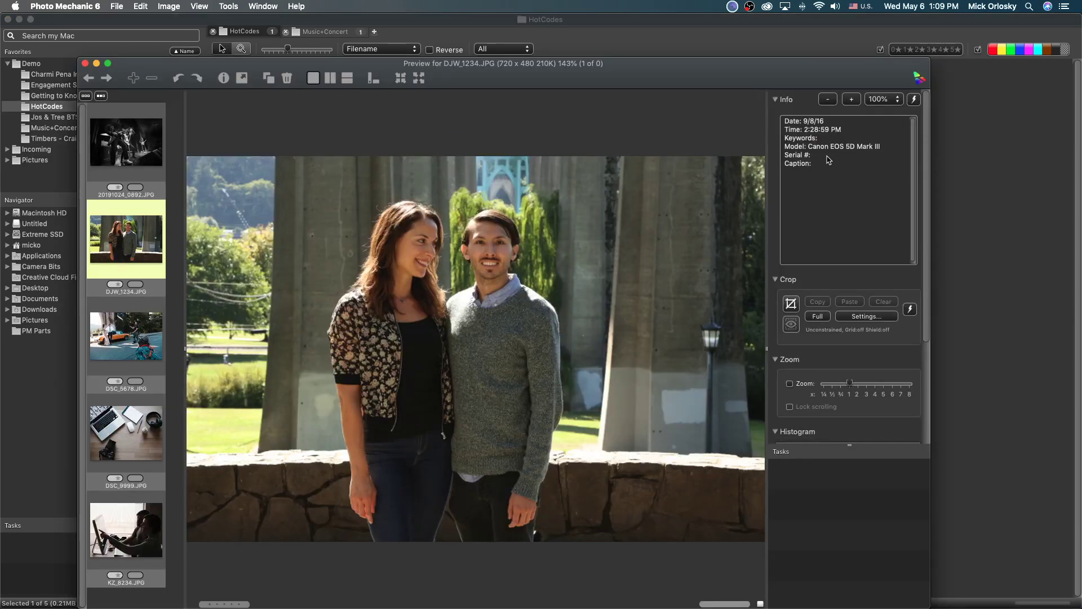
{"action": "key", "text": "Escape"}
Step: Load the Caption (Hot Codes) snapshot into the metadata of DJW_1234.JPG and evaluate its variables and codes
{"action": "key", "text": "super+i"}
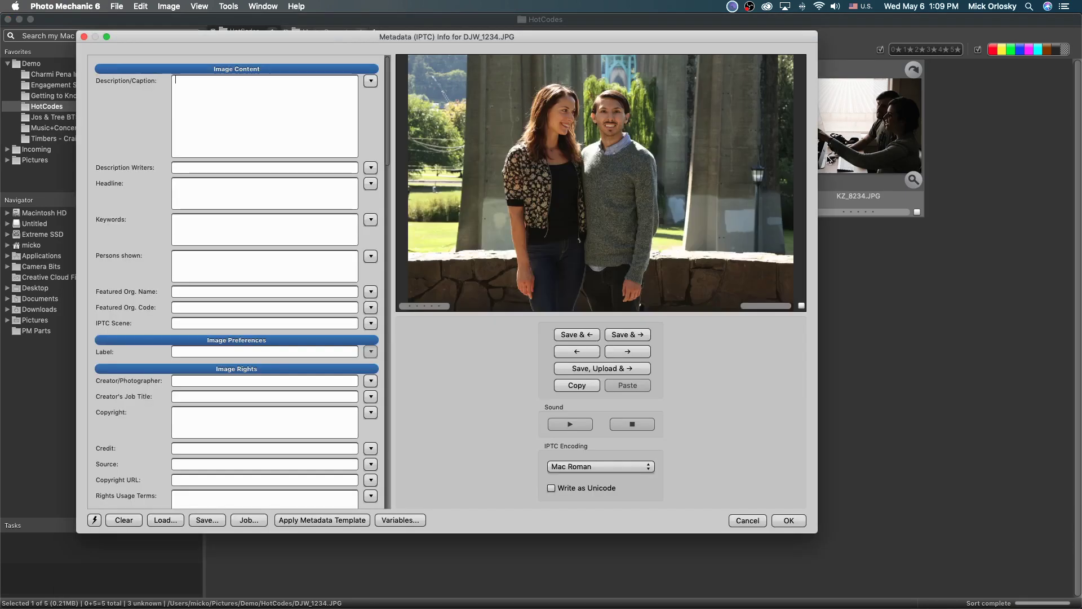
{"action": "left_click", "coordinate": [97, 520]}
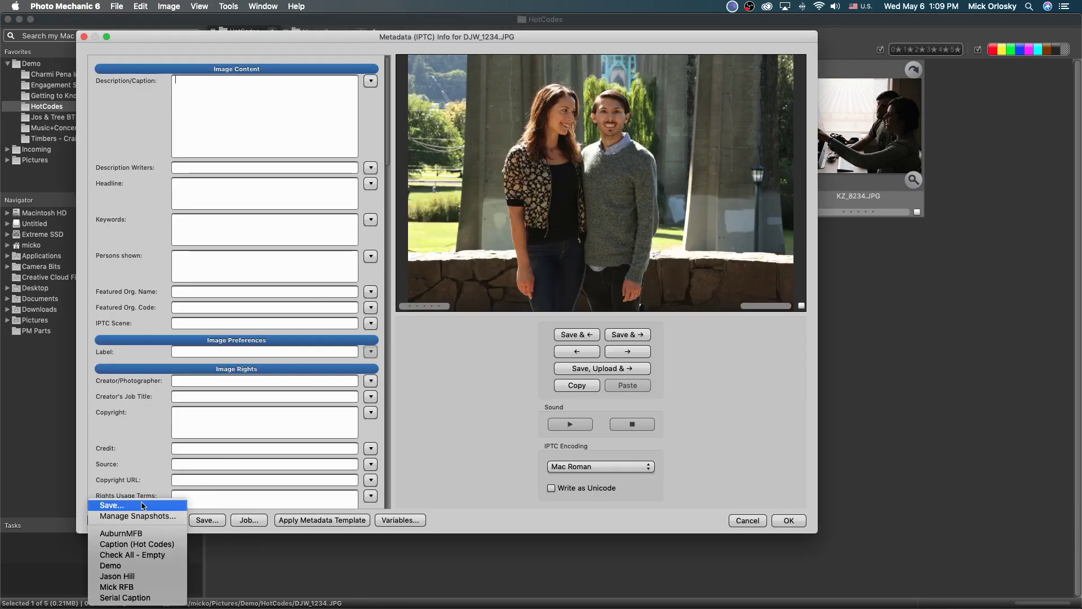
{"action": "left_click", "coordinate": [145, 545]}
{"action": "left_click", "coordinate": [302, 88]}
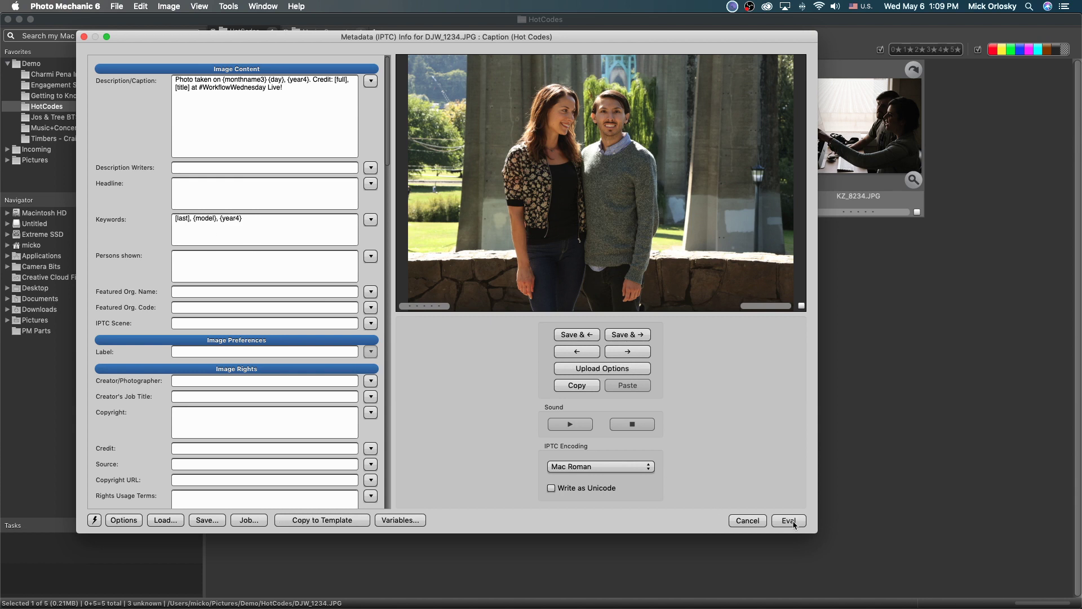
{"action": "left_click", "coordinate": [788, 520], "text": "alt"}
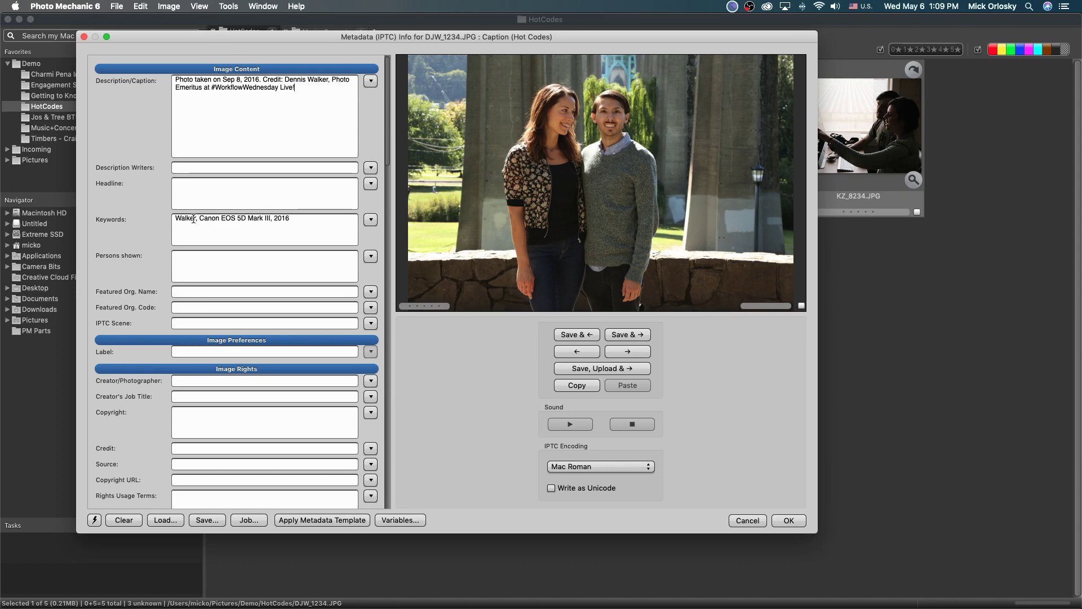
Step: Check the variable order in Chrome's Hot Codes spreadsheet, then save DJW_1234.JPG's metadata in Photo Mechanic and review the saved caption
{"action": "key", "text": "super+Tab"}
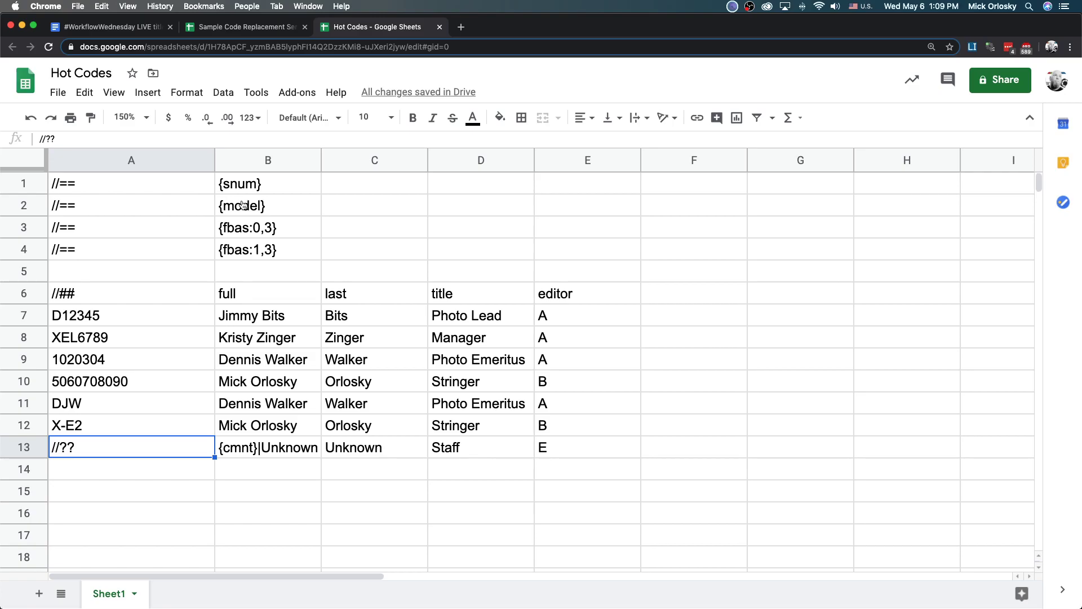
{"action": "key", "text": "super+Tab"}
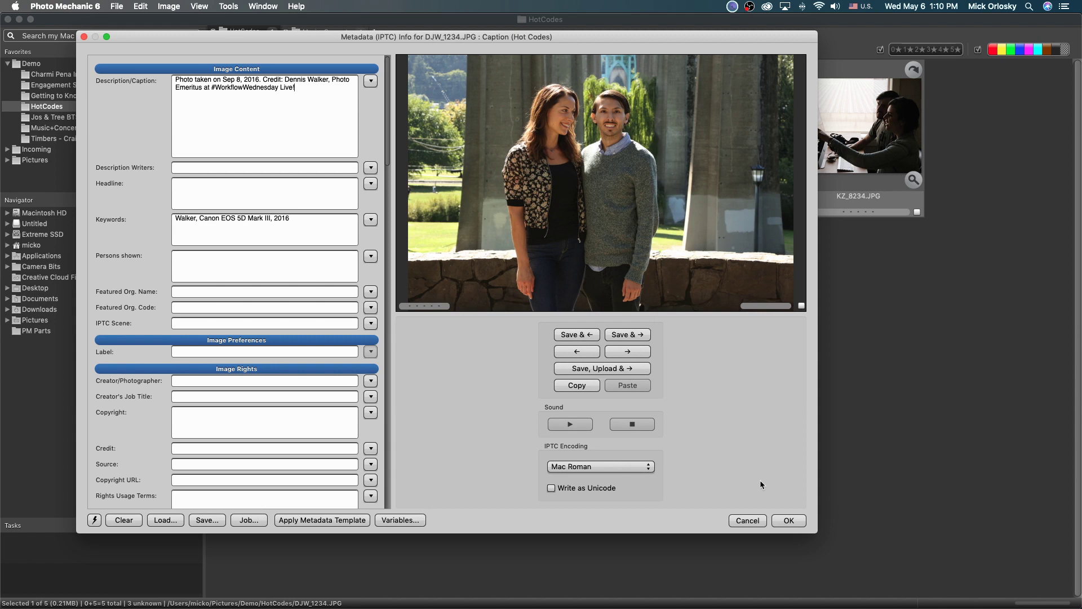
{"action": "left_click", "coordinate": [790, 521]}
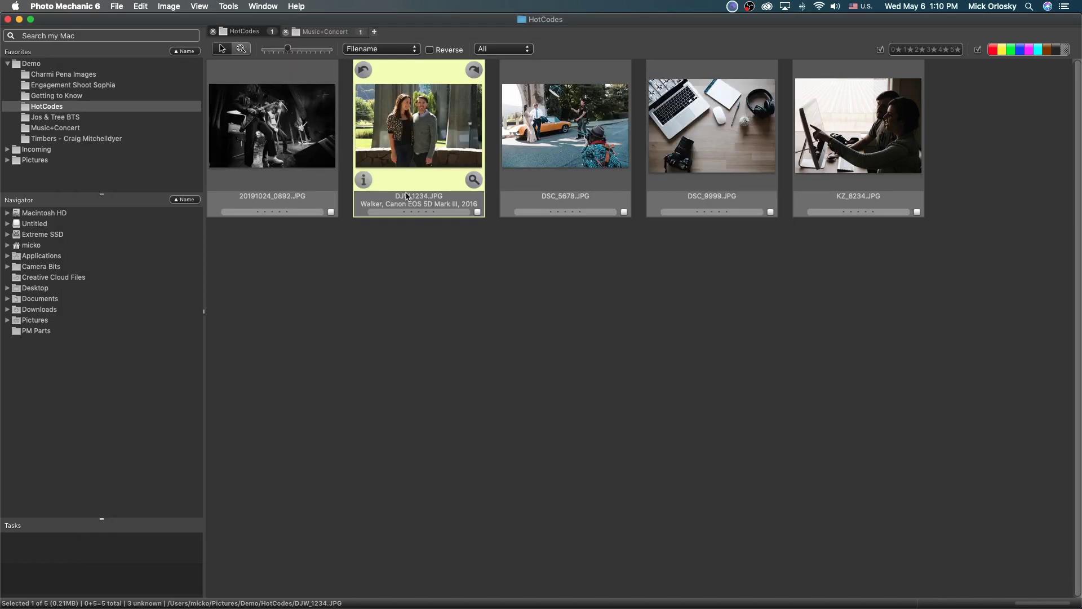
{"action": "key", "text": "super+i"}
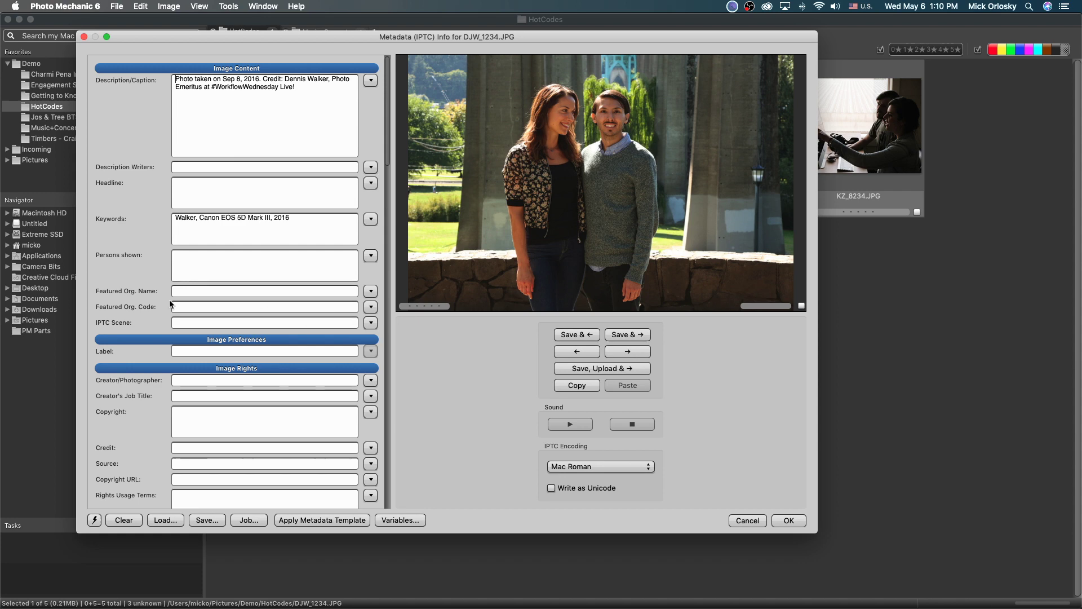
{"action": "key", "text": "Return"}
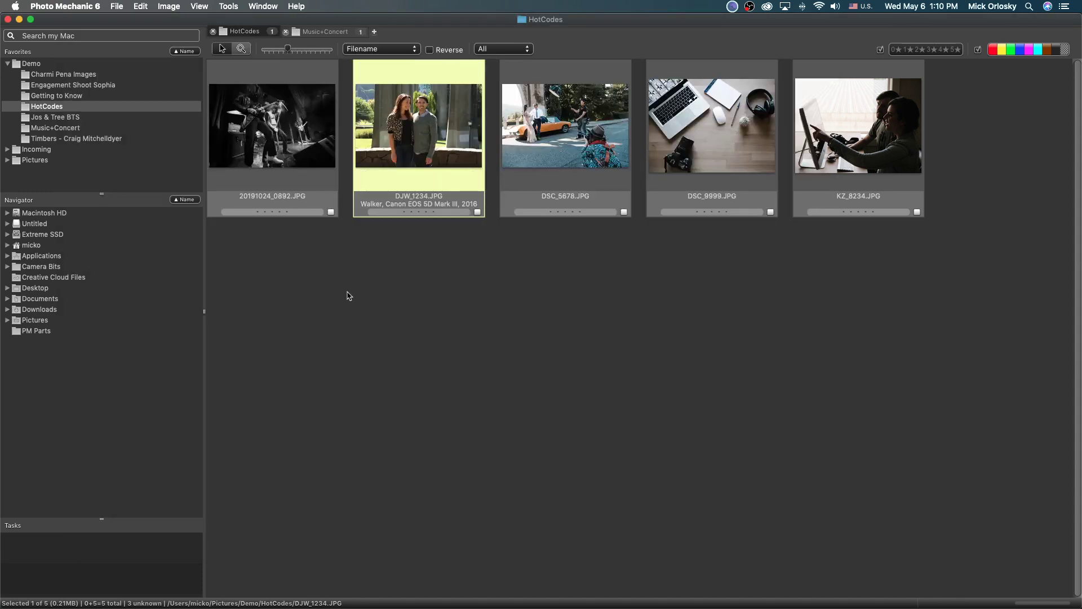
Step: Preview DSC_9999.JPG to check its camera model and serial number information
{"action": "left_click", "coordinate": [584, 154]}
{"action": "double_click", "coordinate": [712, 158]}
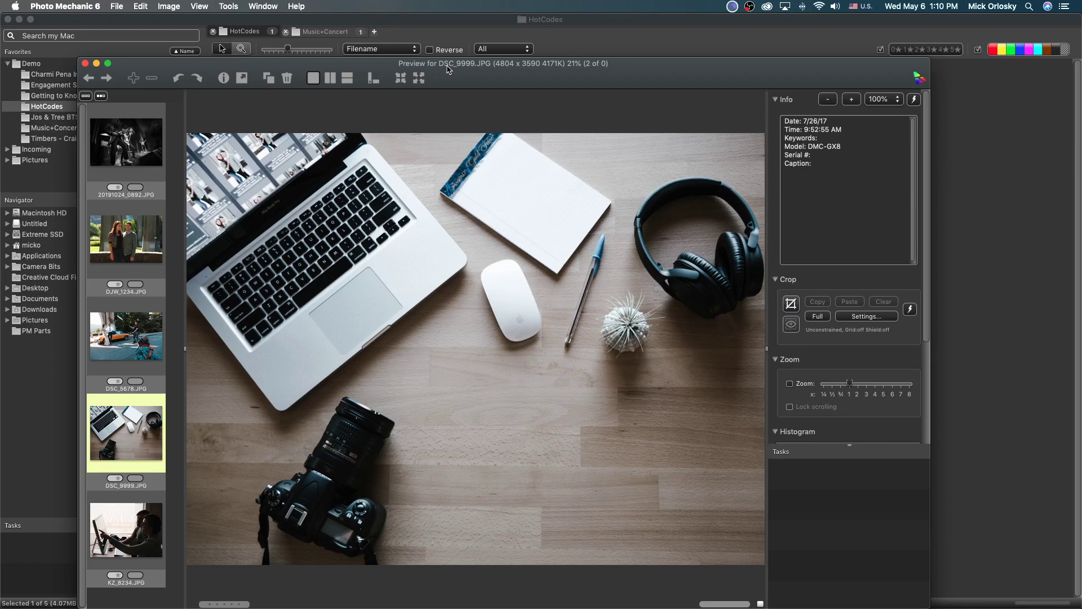
{"action": "key", "text": "Escape"}
Step: Select all five HotCodes photos and apply the Caption (Hot Codes) snapshot to them as a metadata template
{"action": "left_click", "coordinate": [272, 129]}
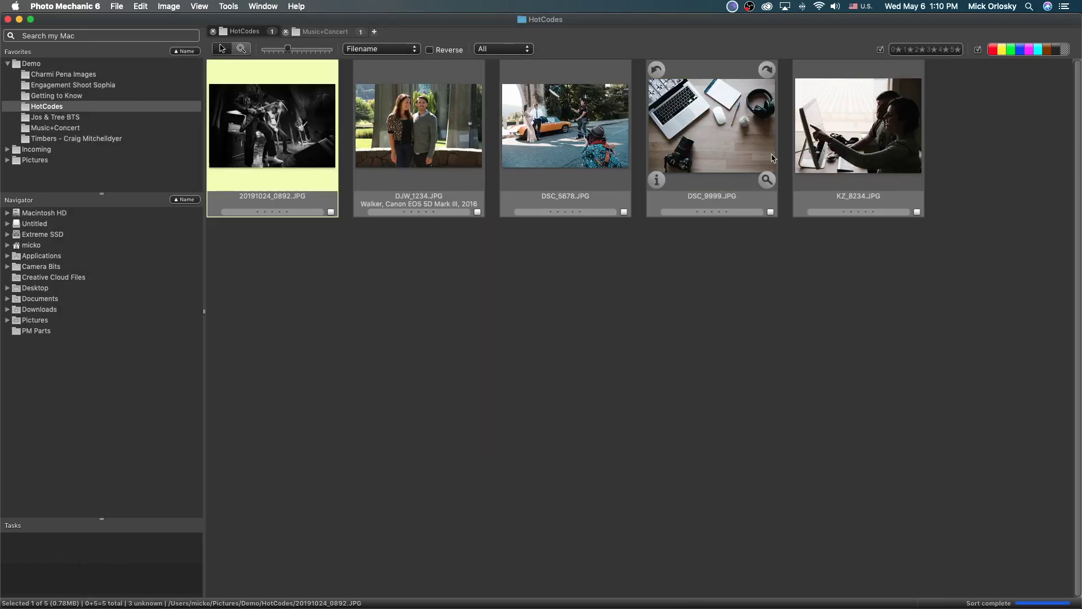
{"action": "left_click", "coordinate": [857, 130], "text": "shift"}
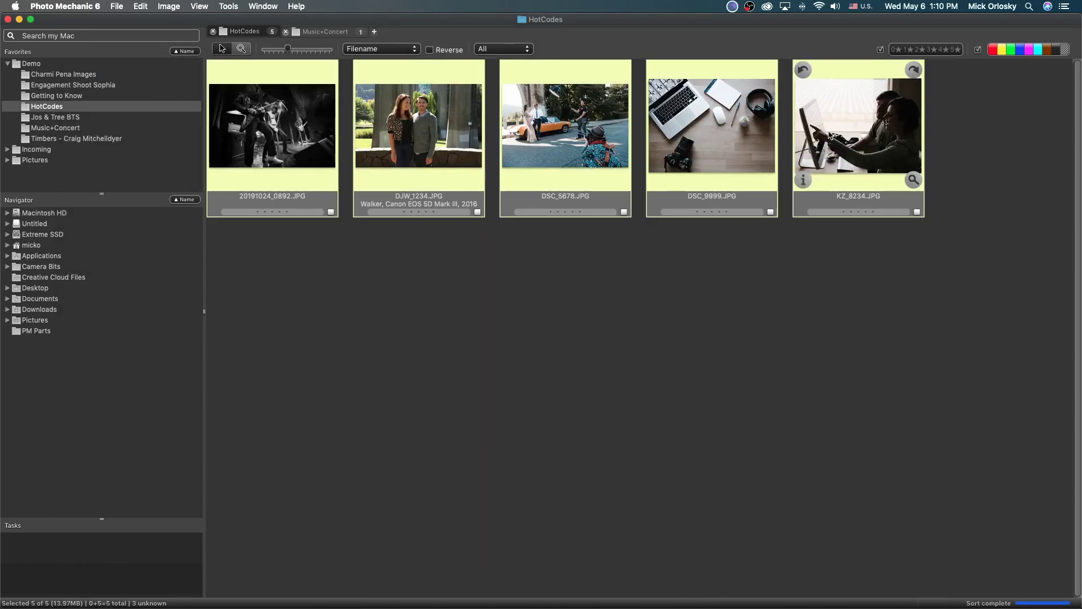
{"action": "key", "text": "super+t"}
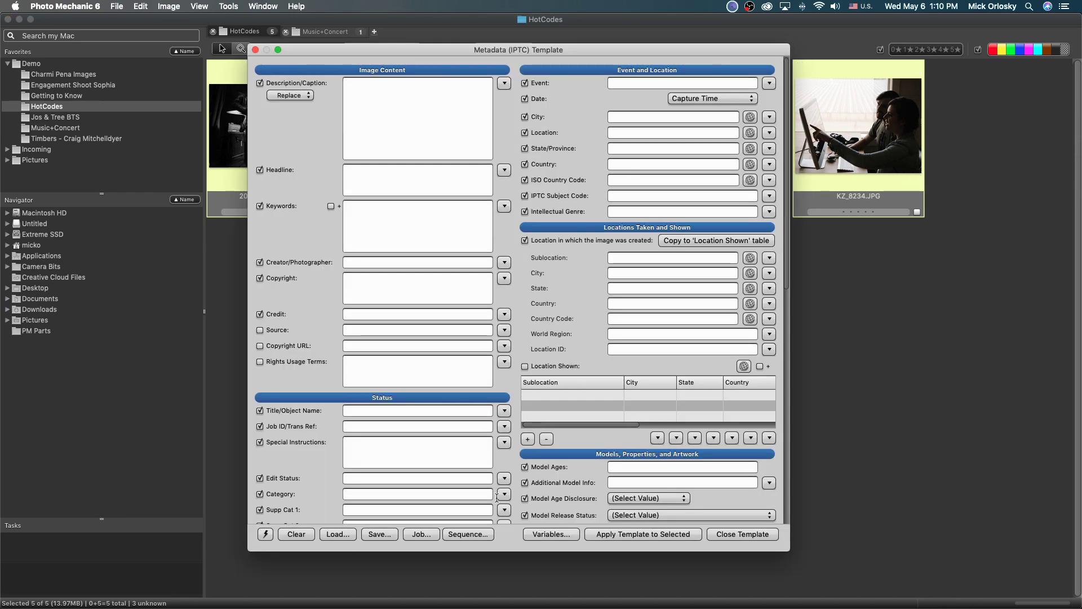
{"action": "left_click", "coordinate": [266, 534]}
{"action": "left_click", "coordinate": [315, 544]}
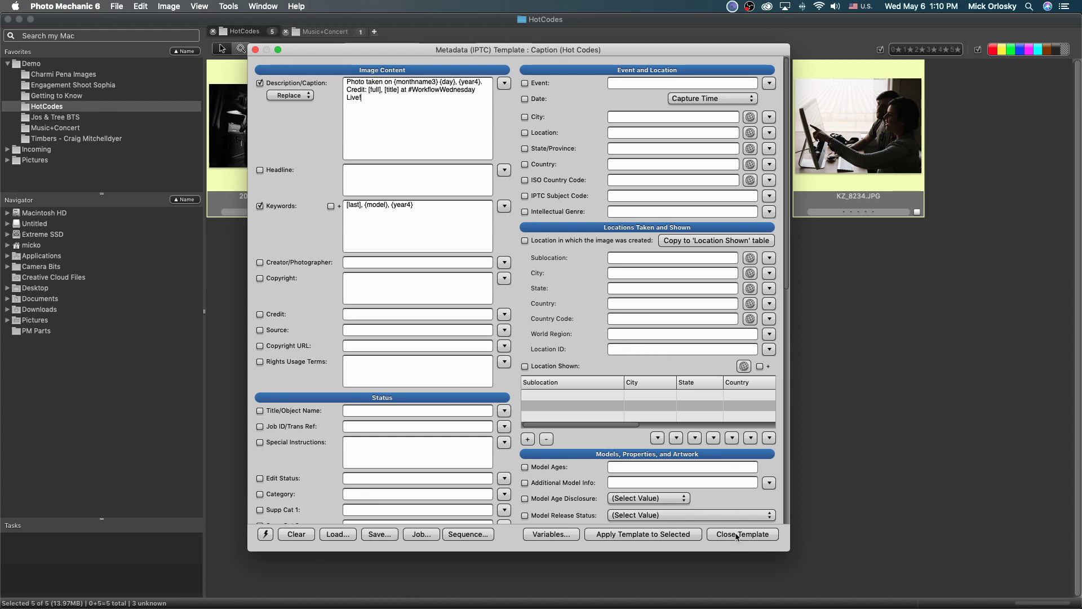
{"action": "left_click", "coordinate": [648, 533]}
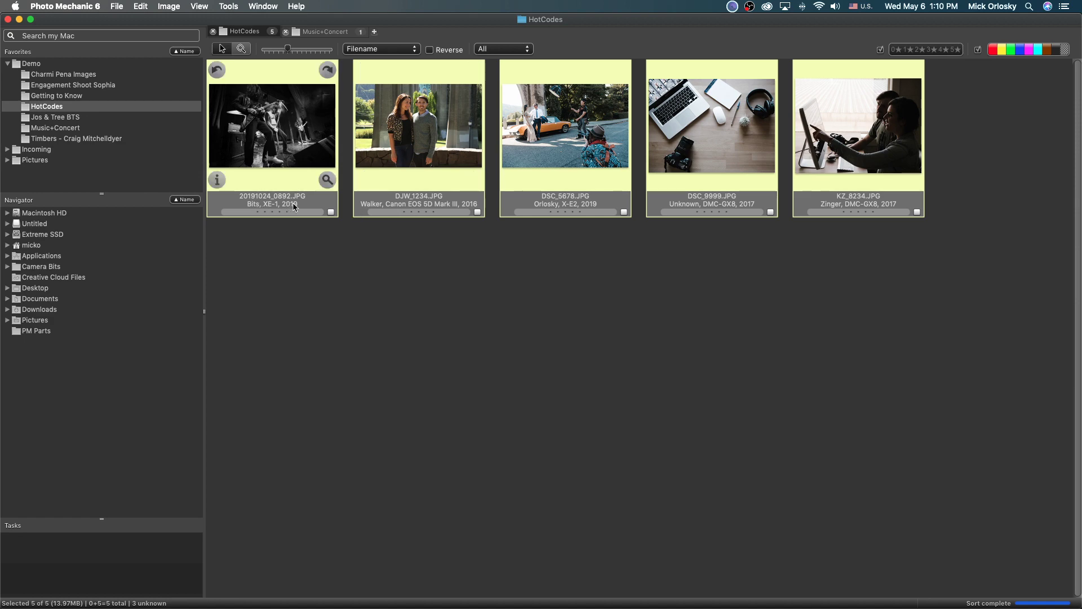
Step: Review the captions and keywords of the first four photos in the preview, from 20191024_0892.JPG to DSC_9999.JPG
{"action": "double_click", "coordinate": [267, 127]}
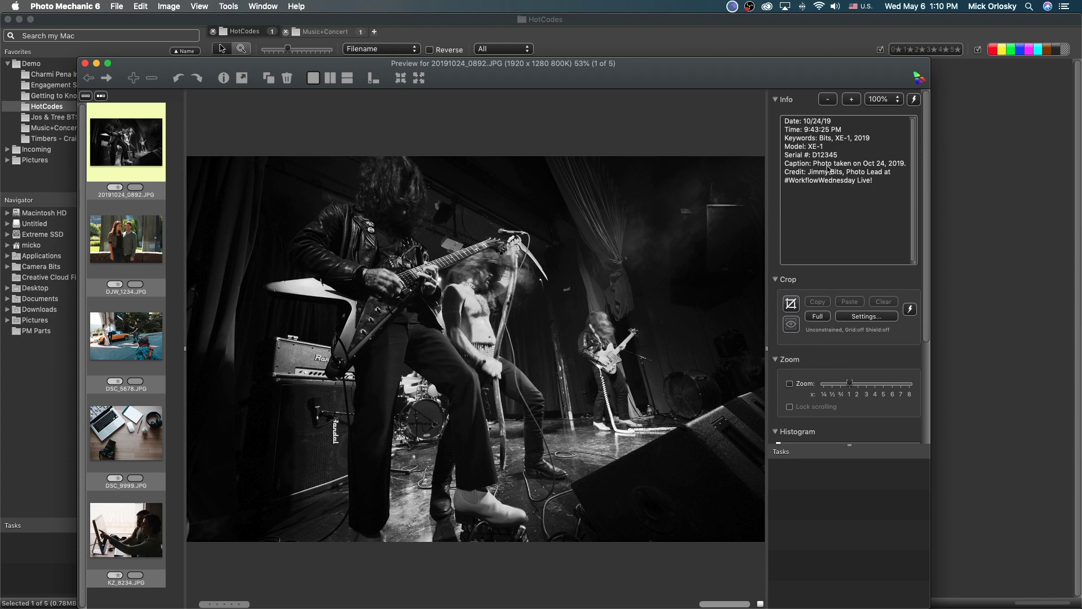
{"action": "key", "text": "Right"}
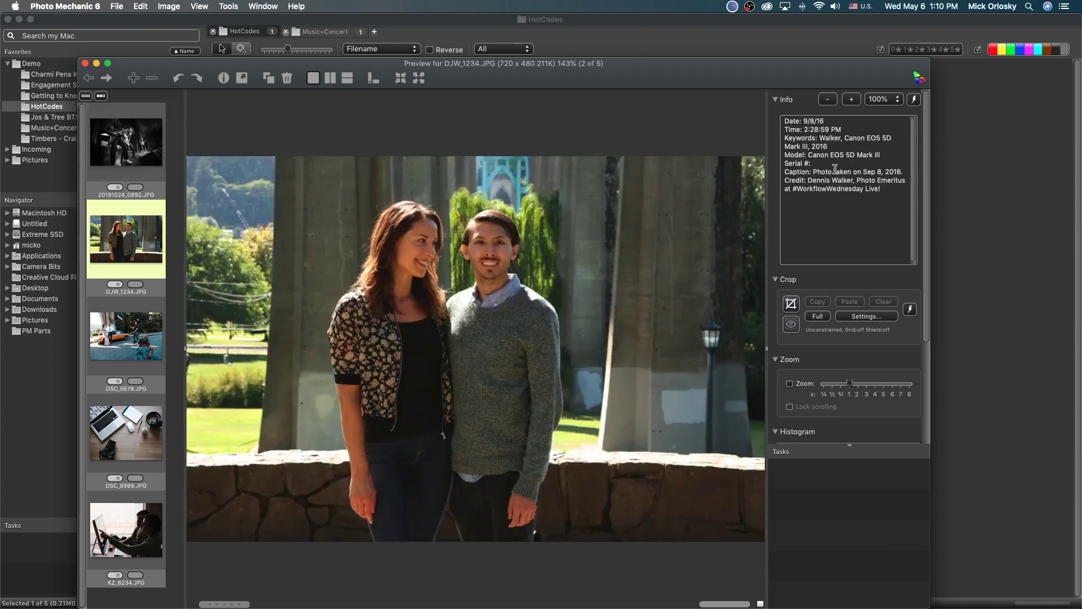
{"action": "key", "text": "Right"}
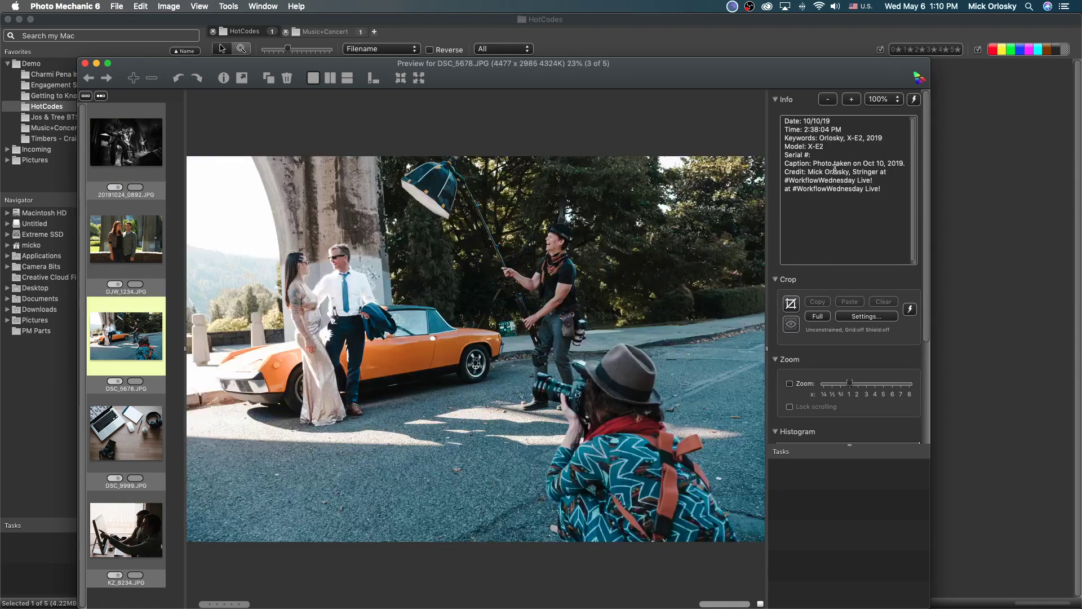
{"action": "key", "text": "Right"}
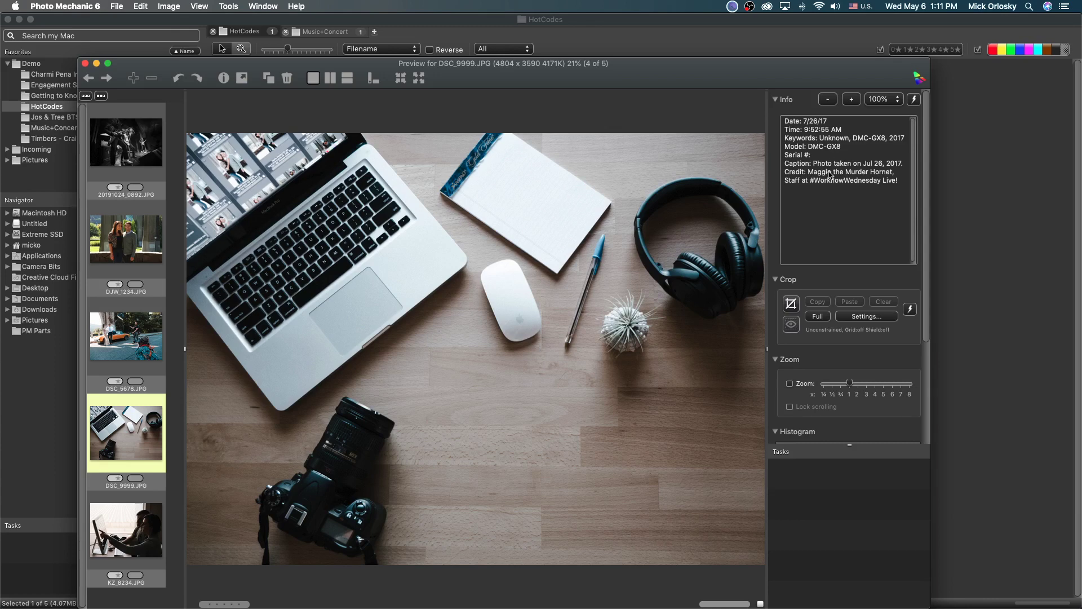
{"action": "left_click", "coordinate": [85, 63]}
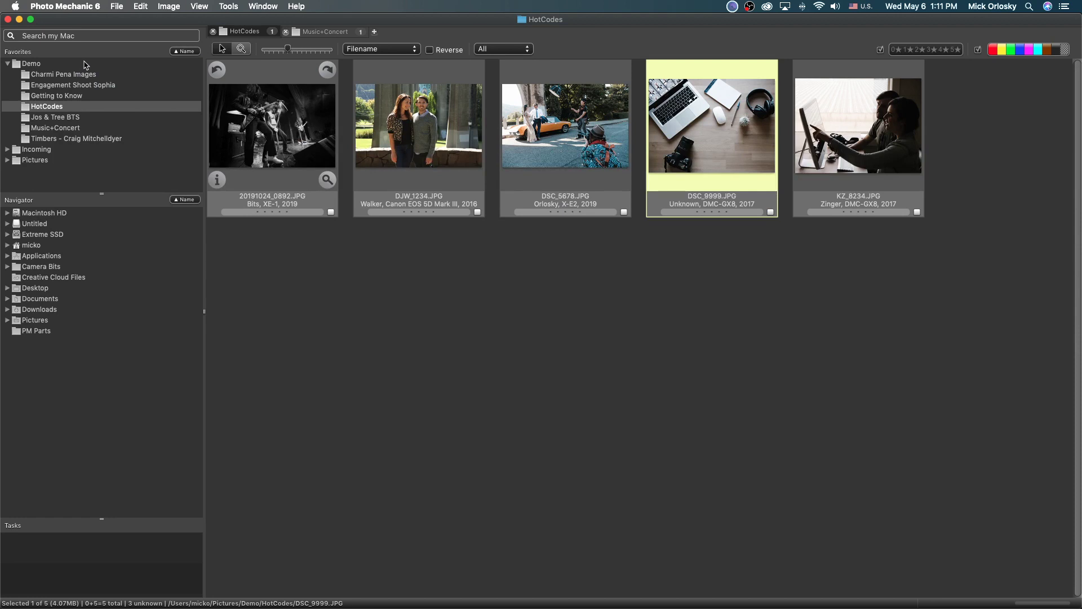
Step: Append the {cmnt} variable on a separate line of DSC_9999.JPG's caption, evaluate it in place and save the metadata
{"action": "key", "text": "super+i"}
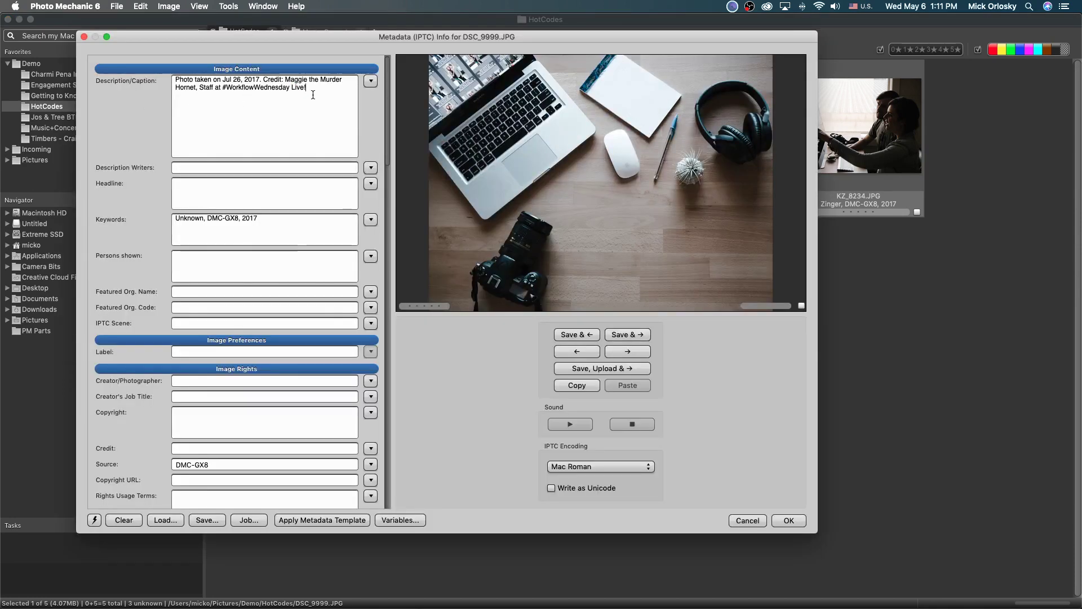
{"action": "type", "text": "{cmnt"}
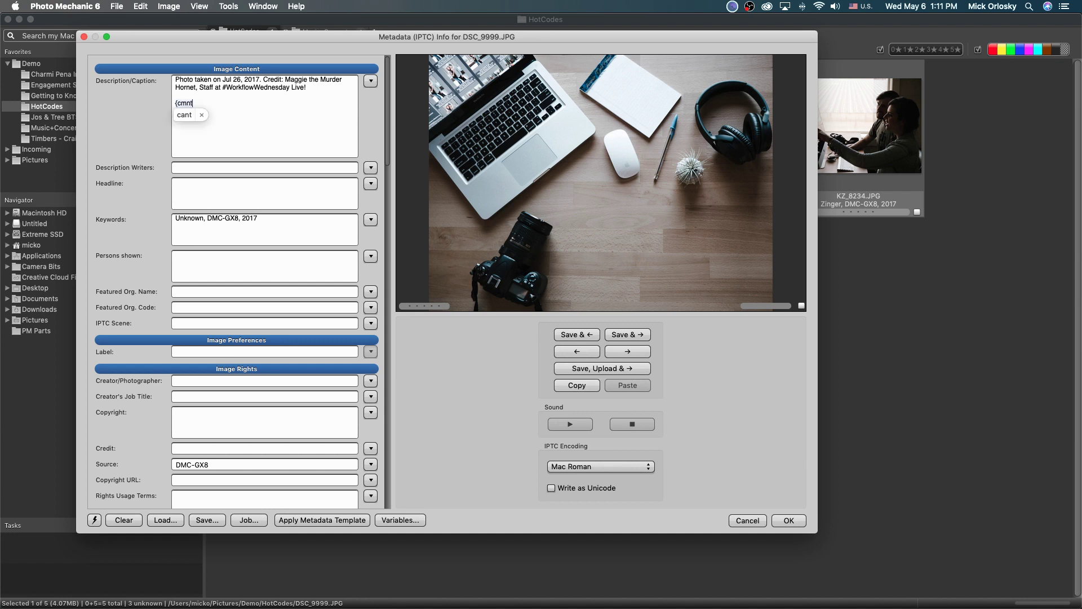
{"action": "type", "text": "}"}
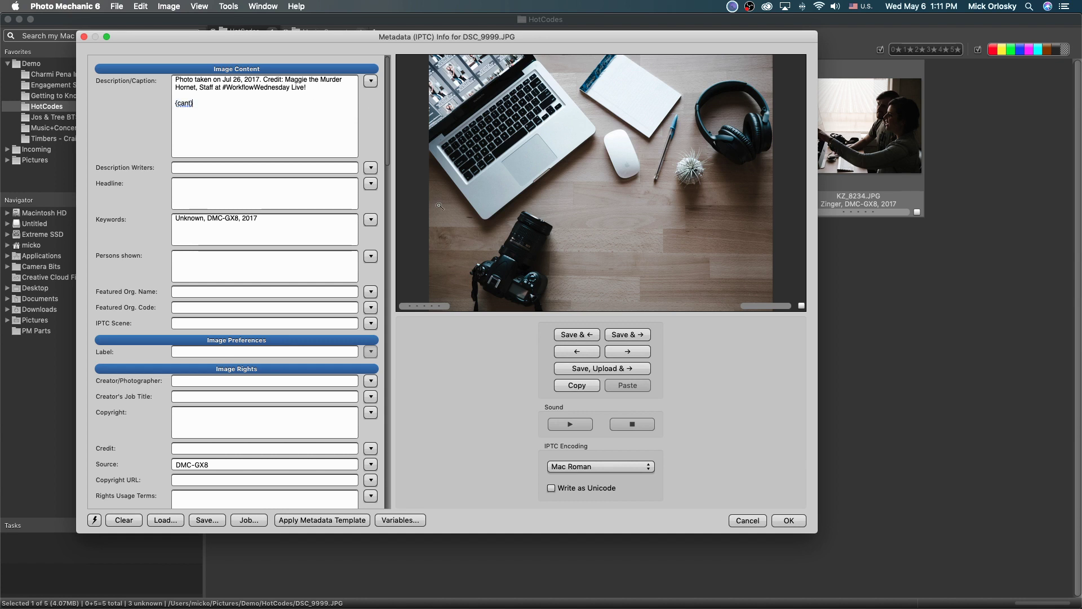
{"action": "key", "text": "BackSpace"}
{"action": "key", "text": "BackSpace"}
{"action": "key", "text": "BackSpace"}
{"action": "type", "text": "m"}
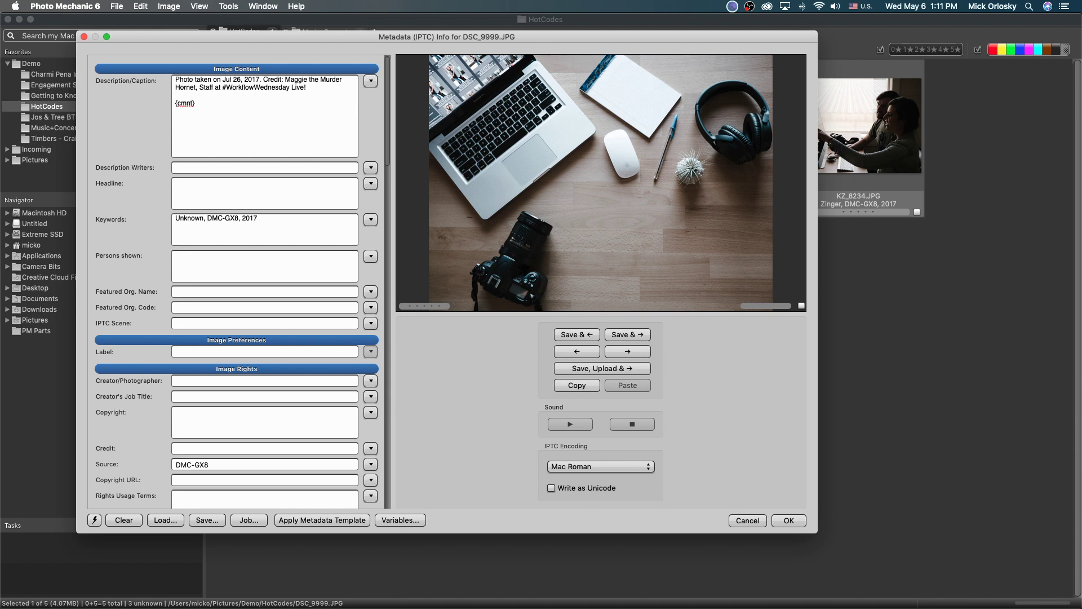
{"action": "left_click", "coordinate": [789, 520], "text": "alt"}
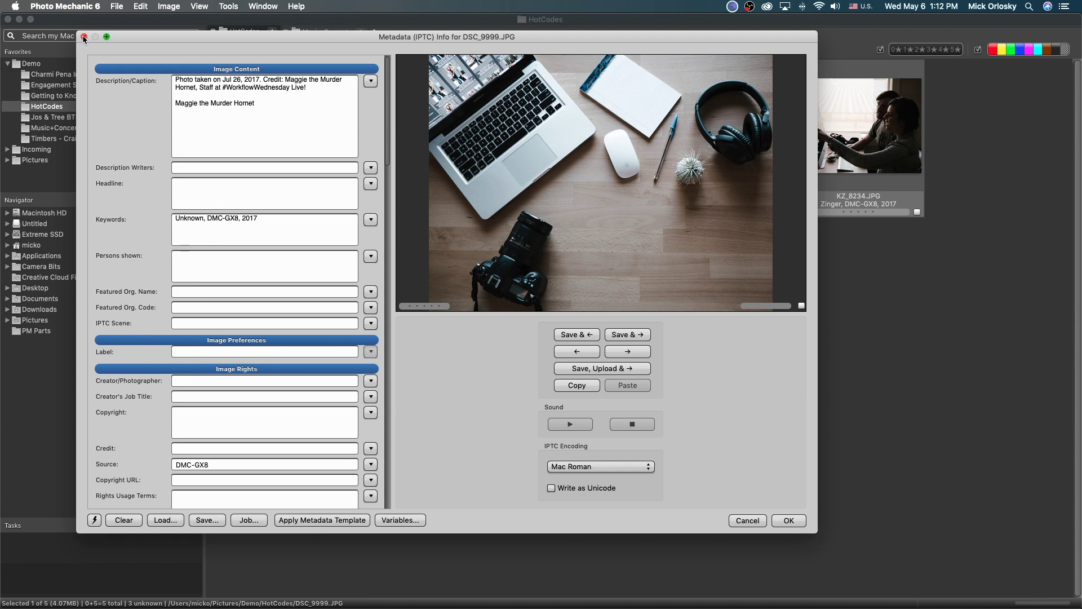
{"action": "left_click", "coordinate": [789, 520]}
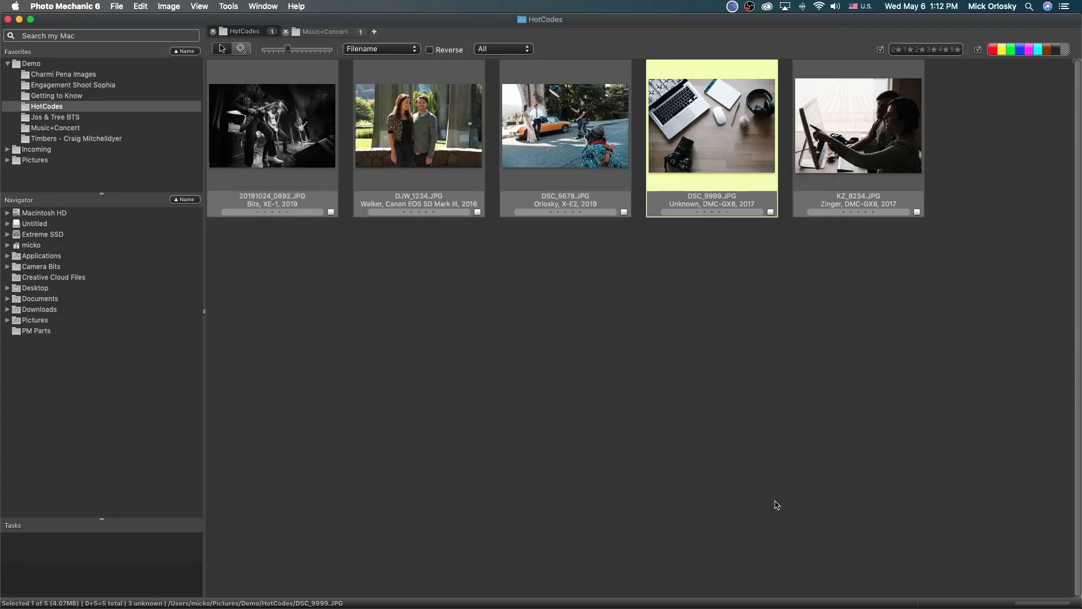
Step: Compare the Hot Codes spreadsheet with the Sample Code Replacement Serial spreadsheet in Chrome, and return to Photo Mechanic
{"action": "key", "text": "super+Tab"}
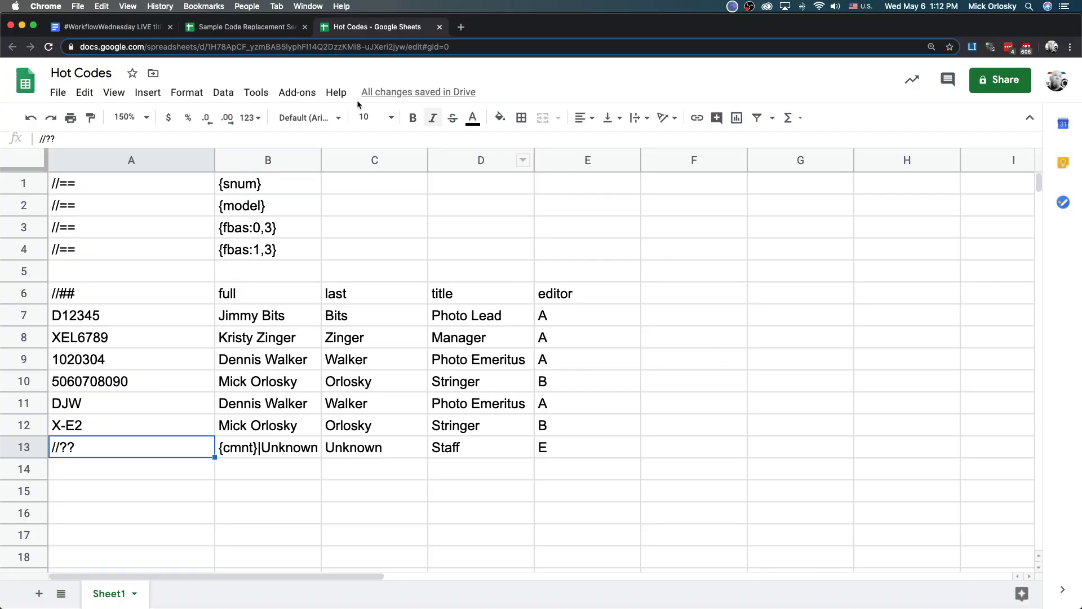
{"action": "left_click", "coordinate": [250, 28]}
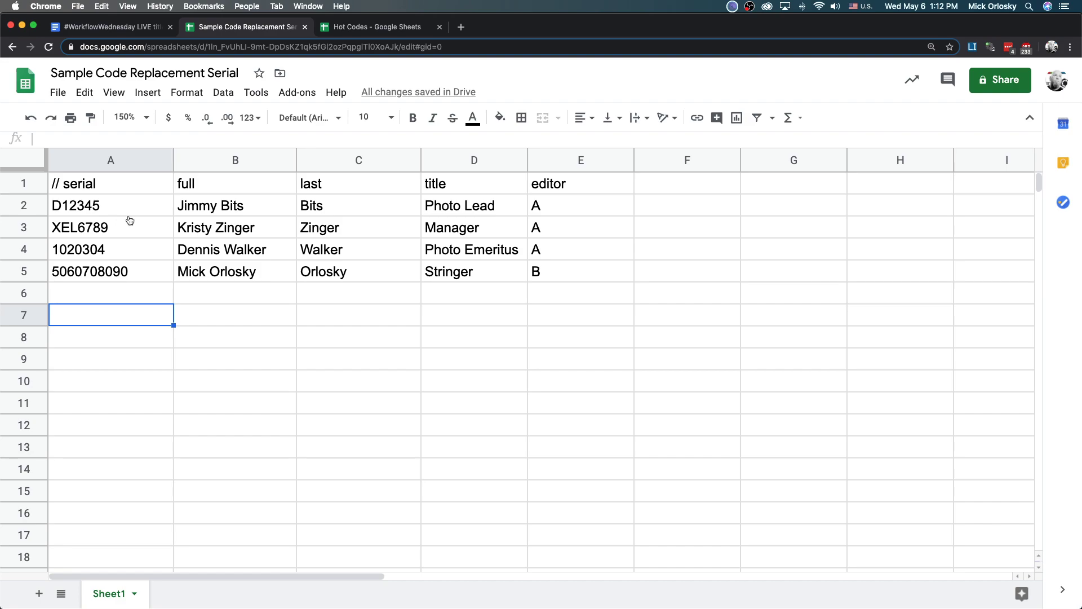
{"action": "key", "text": "super+Tab"}
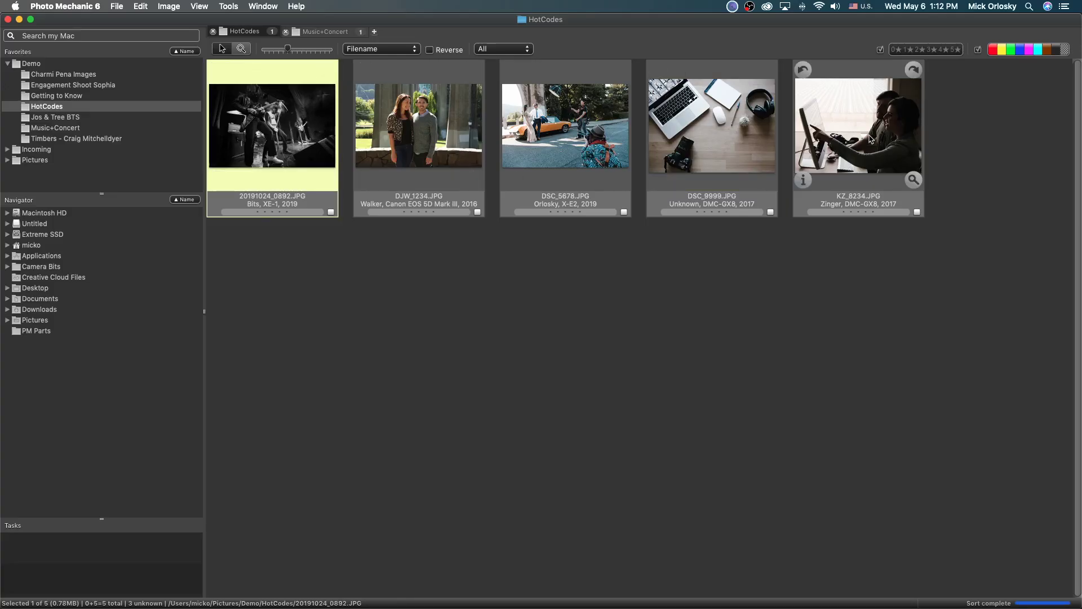
Step: Copy all five photos into [editor] subfolders of Demo/HotCodes, checking the editor column in Chrome's Hot Codes spreadsheet before copying
{"action": "key", "text": "super+a"}
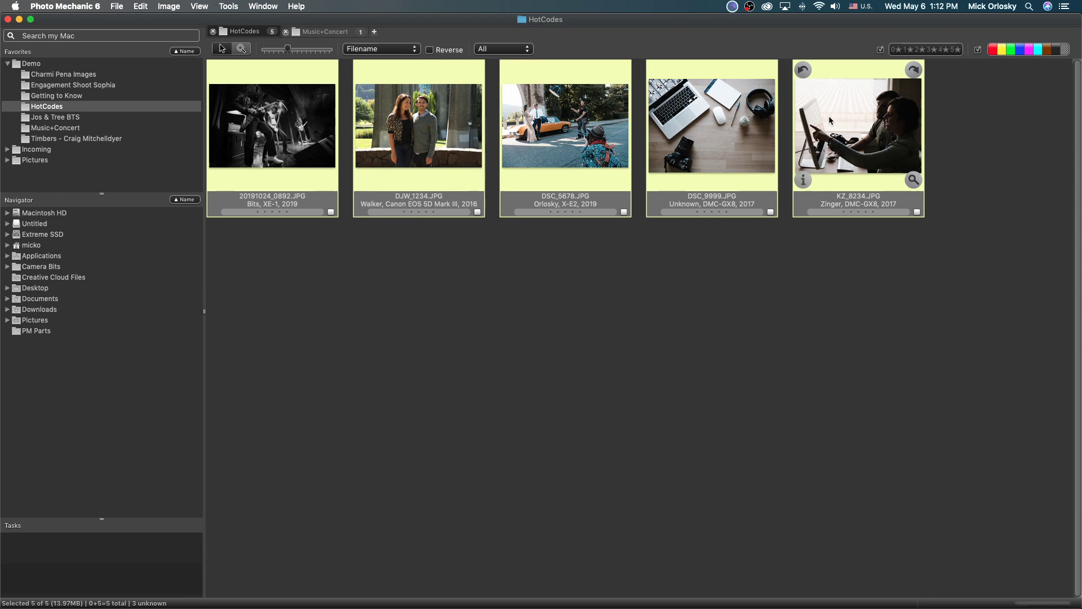
{"action": "key", "text": "super+y"}
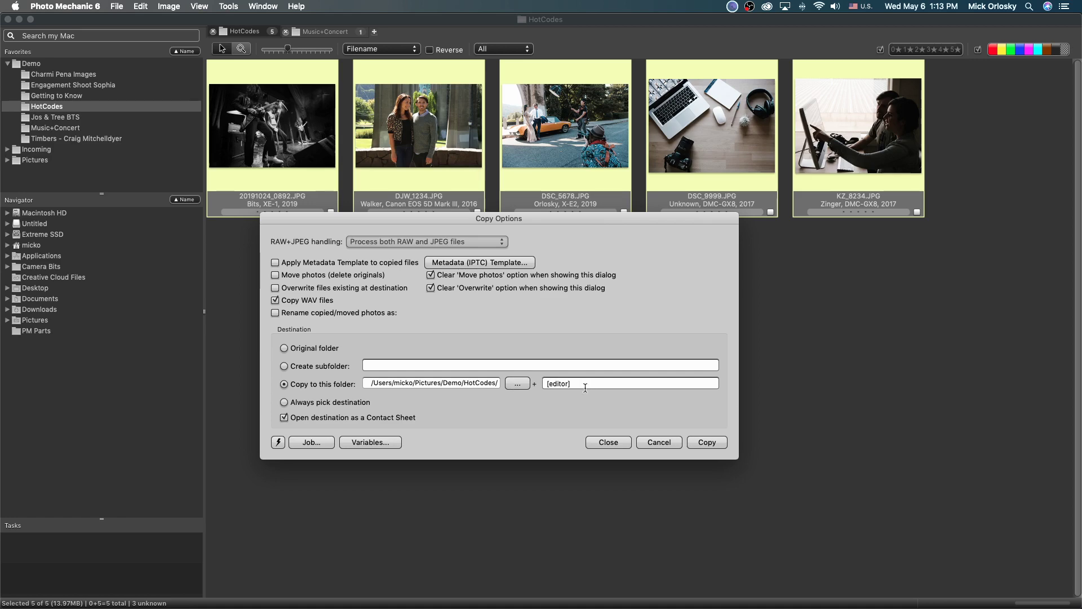
{"action": "key", "text": "super+Tab"}
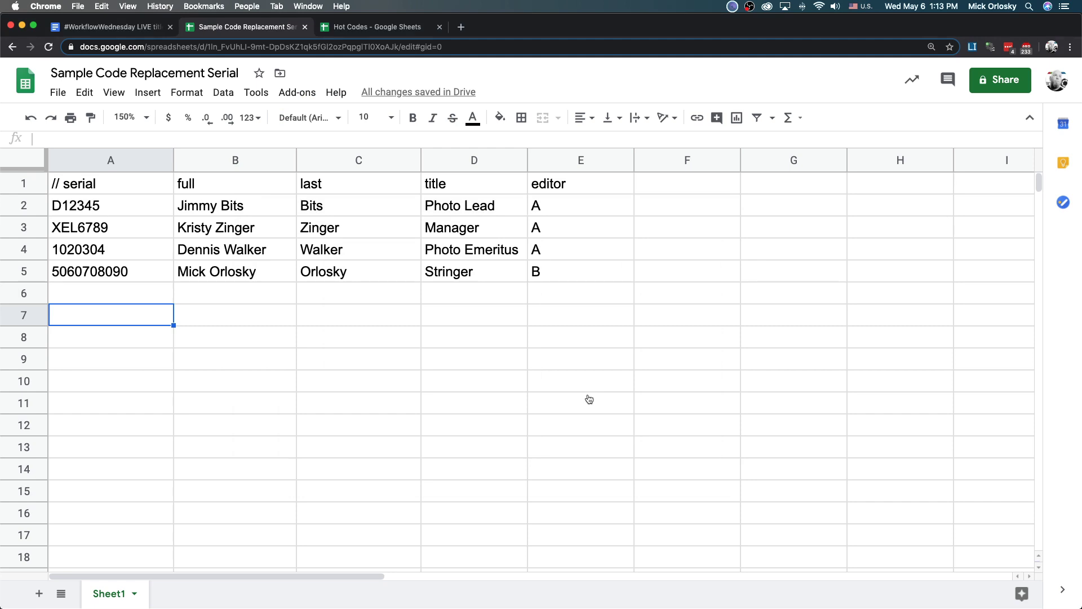
{"action": "left_click", "coordinate": [393, 26]}
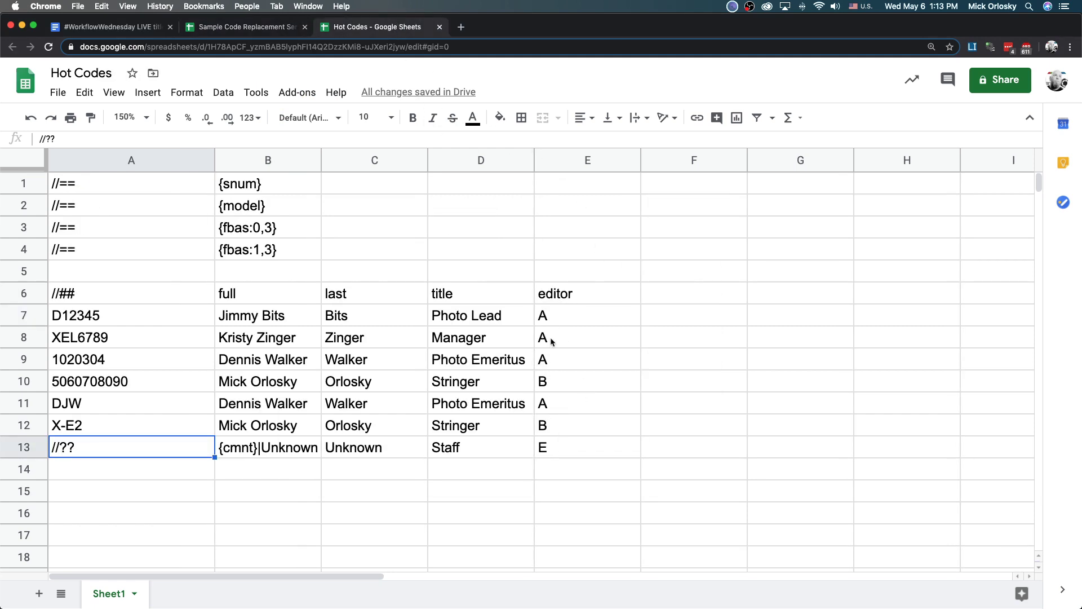
{"action": "key", "text": "super+Tab"}
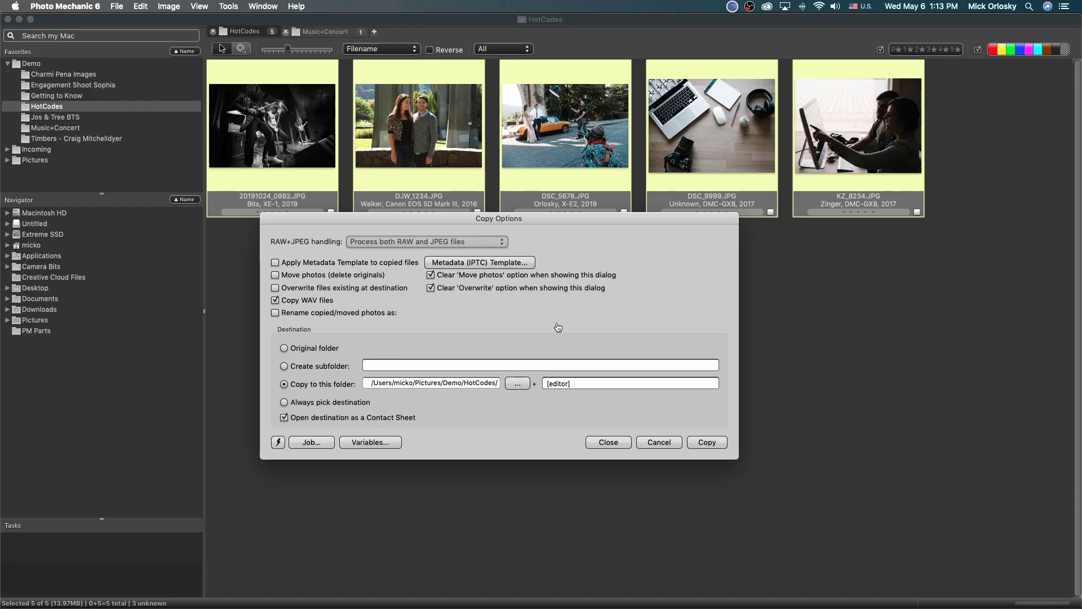
{"action": "left_click", "coordinate": [701, 443]}
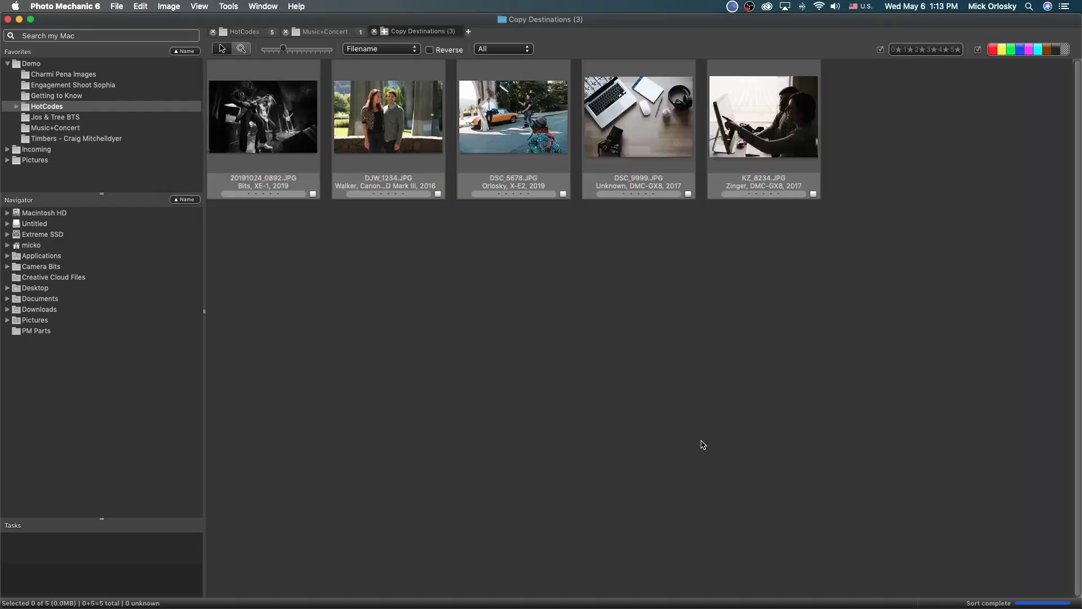
Step: Close the Copy Destinations contact sheet and review the photos sorted into HotCodes subfolders A, B and E
{"action": "left_click", "coordinate": [13, 109]}
{"action": "left_click", "coordinate": [15, 107]}
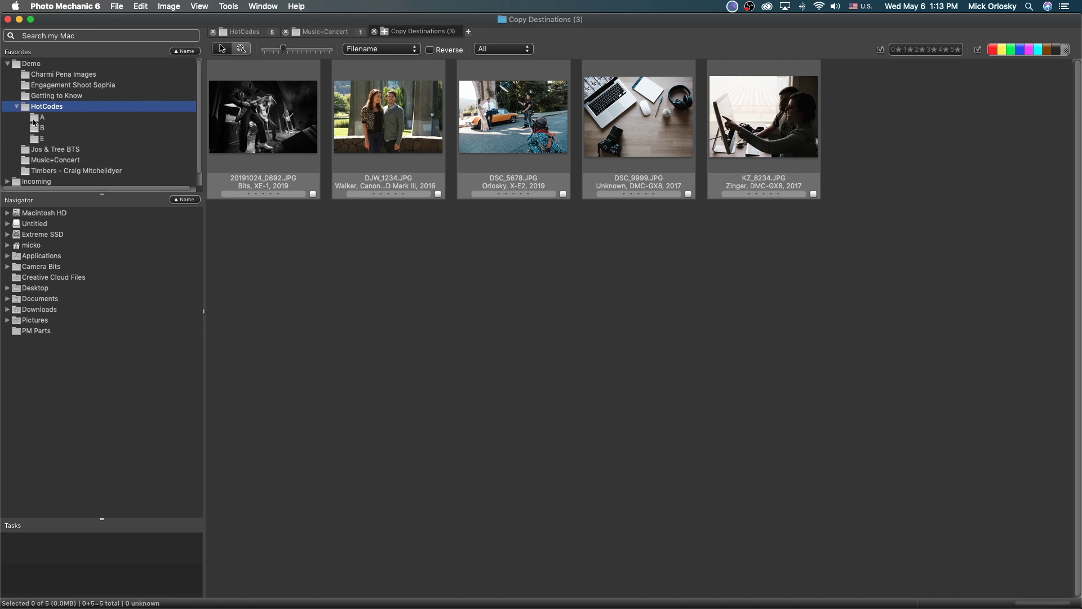
{"action": "left_click", "coordinate": [36, 119]}
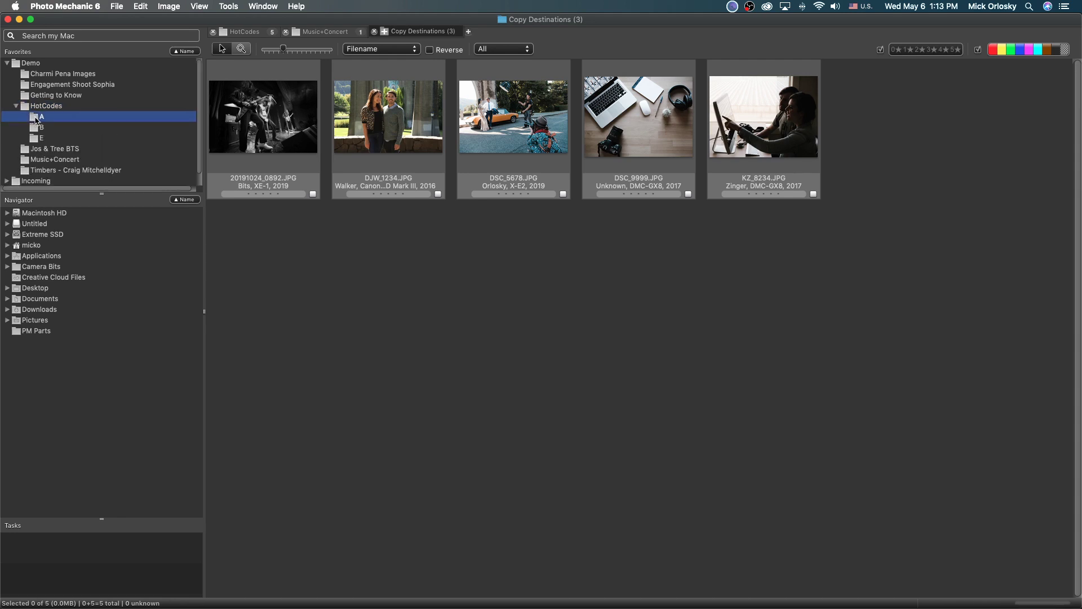
{"action": "left_click", "coordinate": [373, 31]}
{"action": "double_click", "coordinate": [46, 117]}
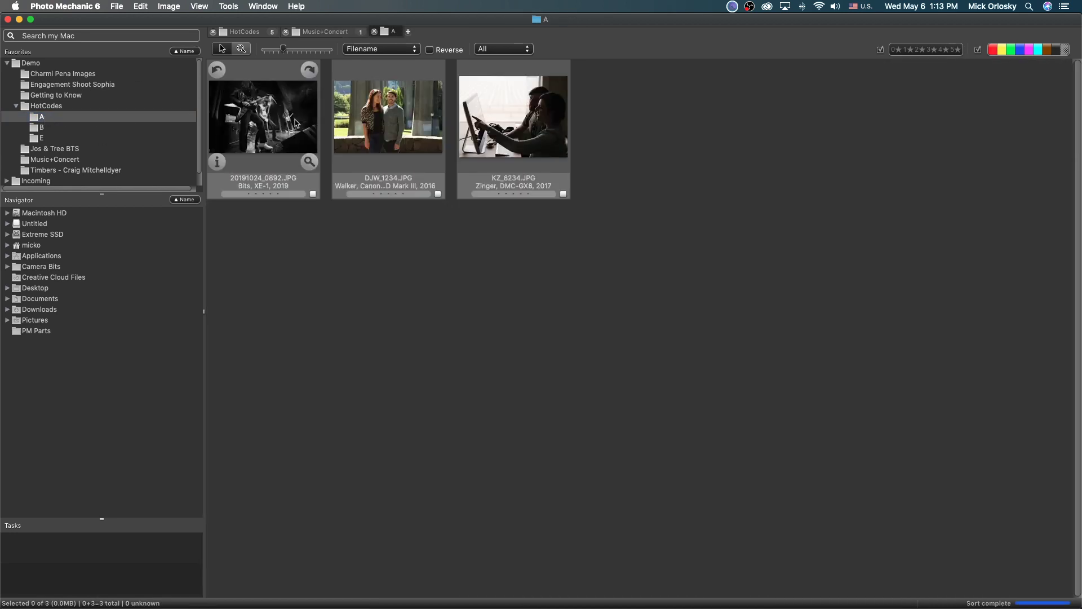
{"action": "double_click", "coordinate": [46, 129]}
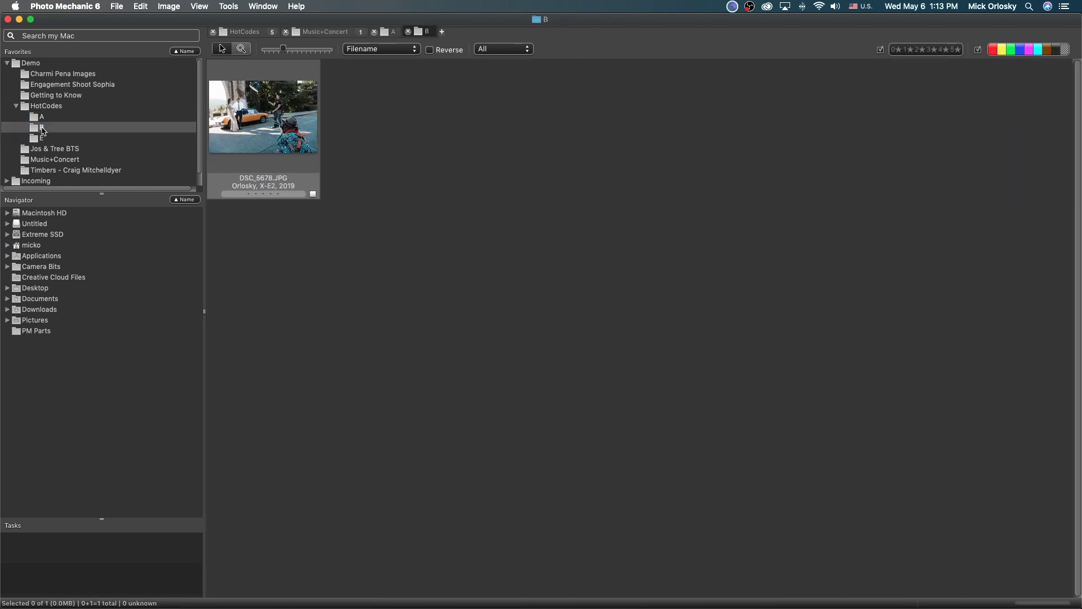
{"action": "double_click", "coordinate": [40, 138]}
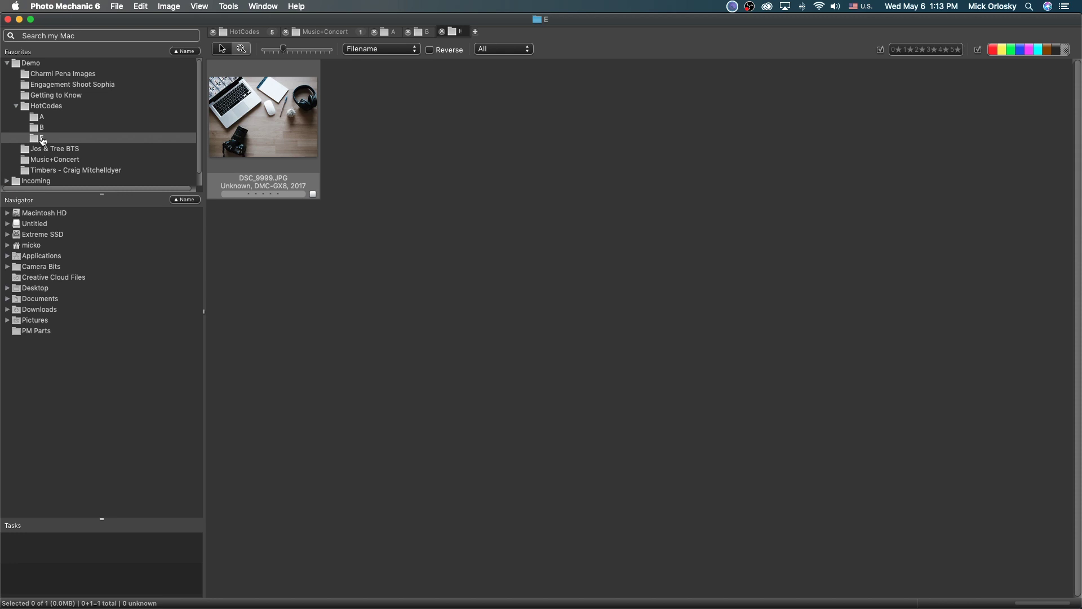
Step: Switch to Chrome's Hot Codes spreadsheet and check the editor assigned in the //?? fallback row
{"action": "key", "text": "super+Tab"}
{"action": "left_click", "coordinate": [555, 440]}
{"action": "left_click", "coordinate": [103, 444]}
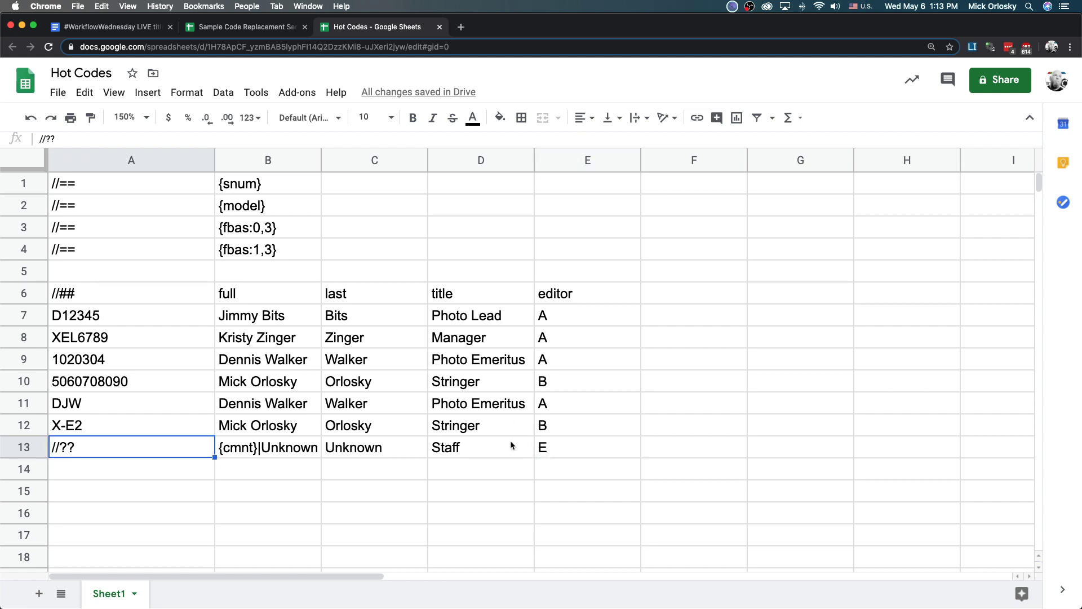
{"action": "left_click", "coordinate": [559, 445]}
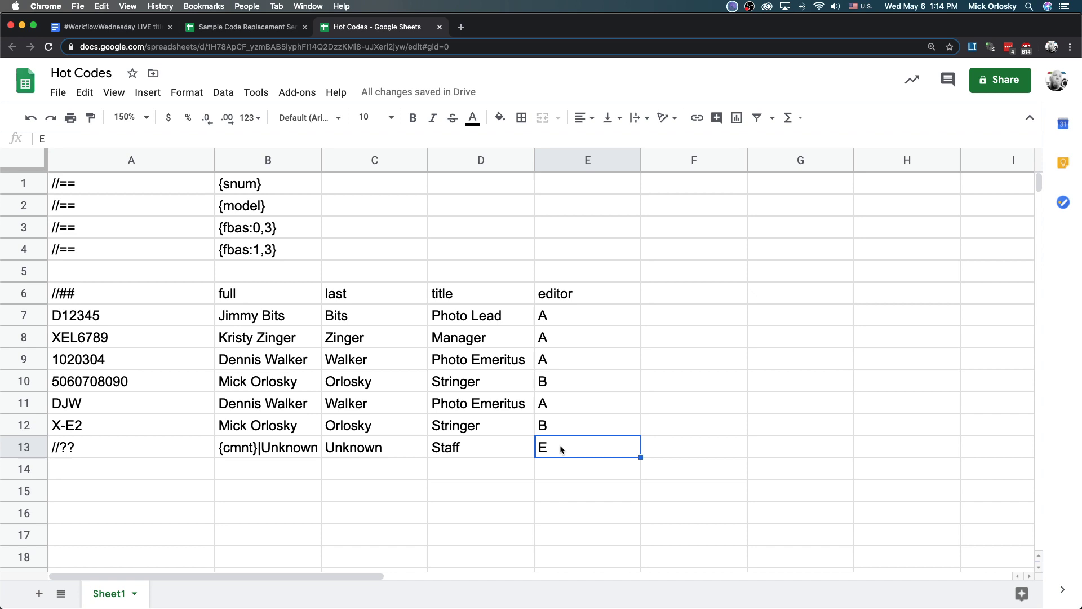
Step: Review the variables in B1:B4, the first code entry and the last column heading of the Hot Codes spreadsheet
{"action": "scroll", "coordinate": [178, 179], "scroll_direction": "down", "scroll_amount": 2}
{"action": "scroll", "coordinate": [243, 203], "scroll_direction": "up", "scroll_amount": 2}
{"action": "left_click_drag", "start_coordinate": [257, 187], "coordinate": [249, 250]}
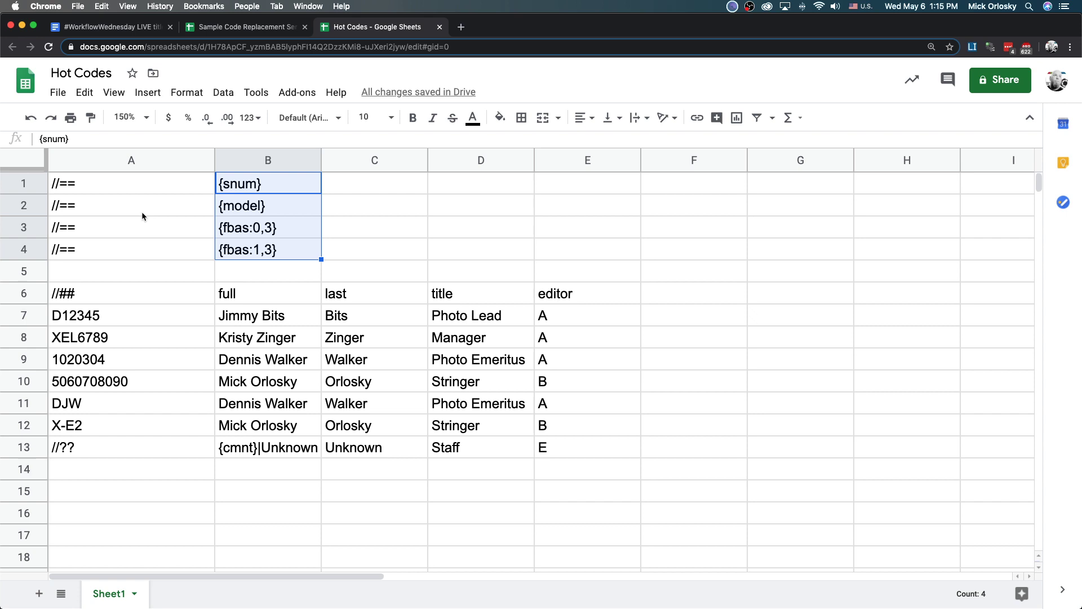
{"action": "left_click", "coordinate": [184, 320]}
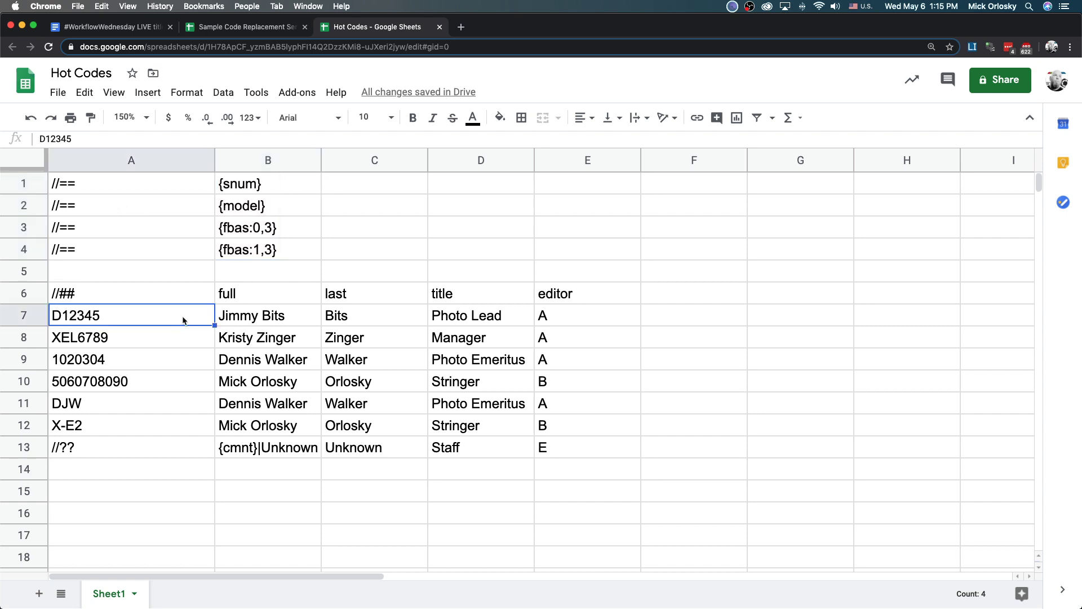
{"action": "left_click", "coordinate": [360, 298]}
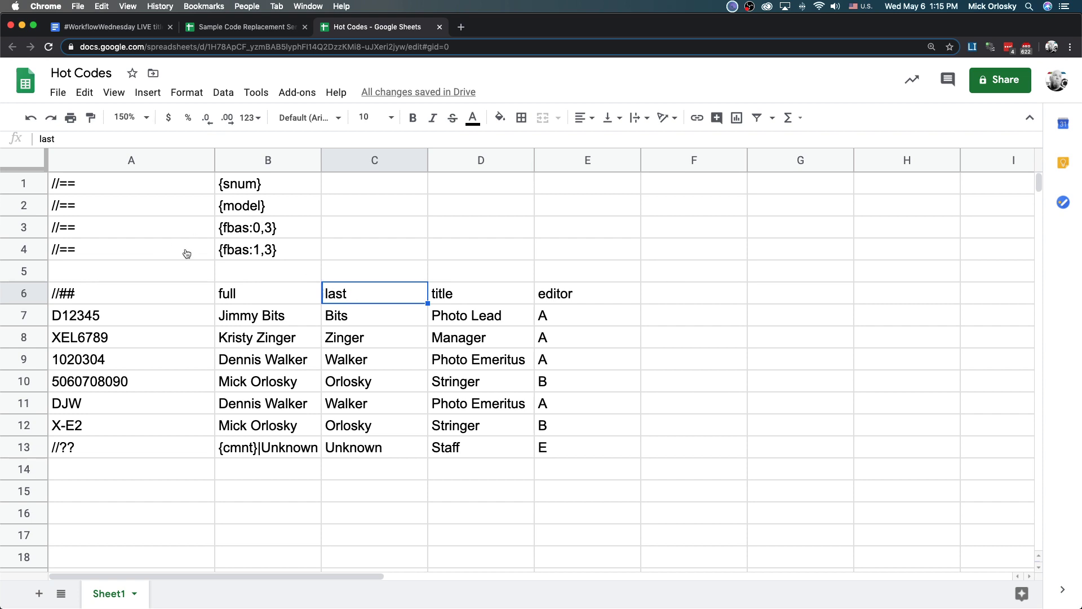
Step: Switch to Photo Mechanic and open the metadata info of DSC_9999.JPG in folder E
{"action": "key", "text": "super+Tab"}
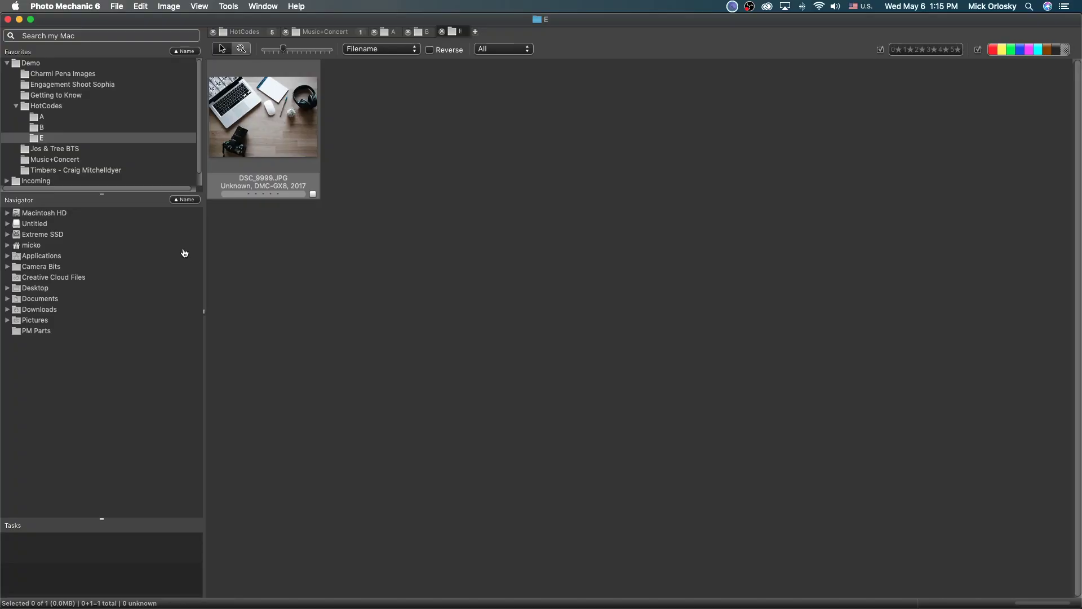
{"action": "double_click", "coordinate": [257, 153]}
{"action": "key", "text": "Escape"}
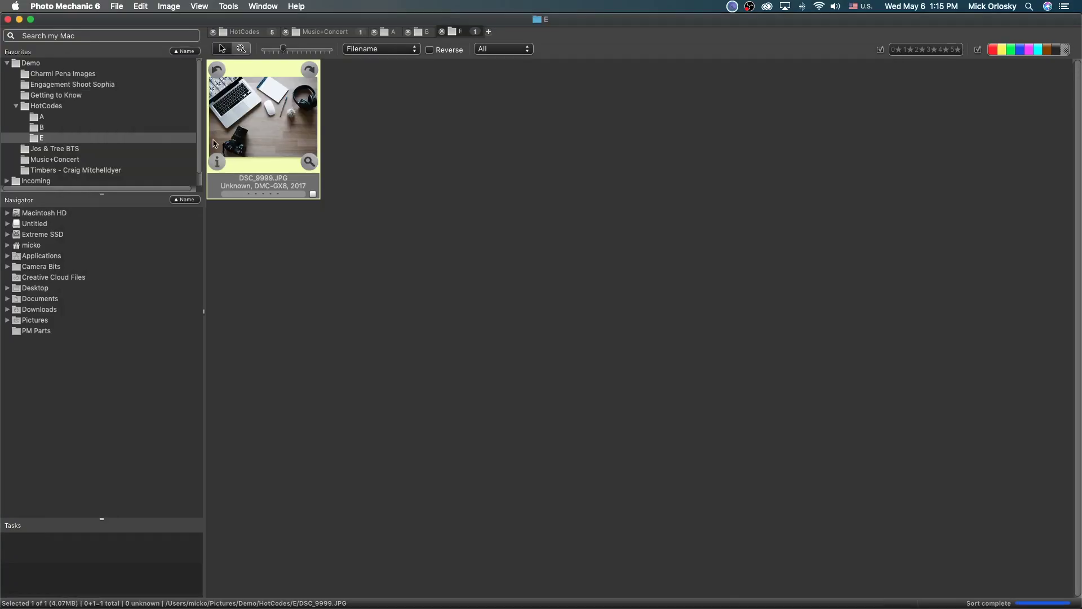
{"action": "key", "text": "super+i"}
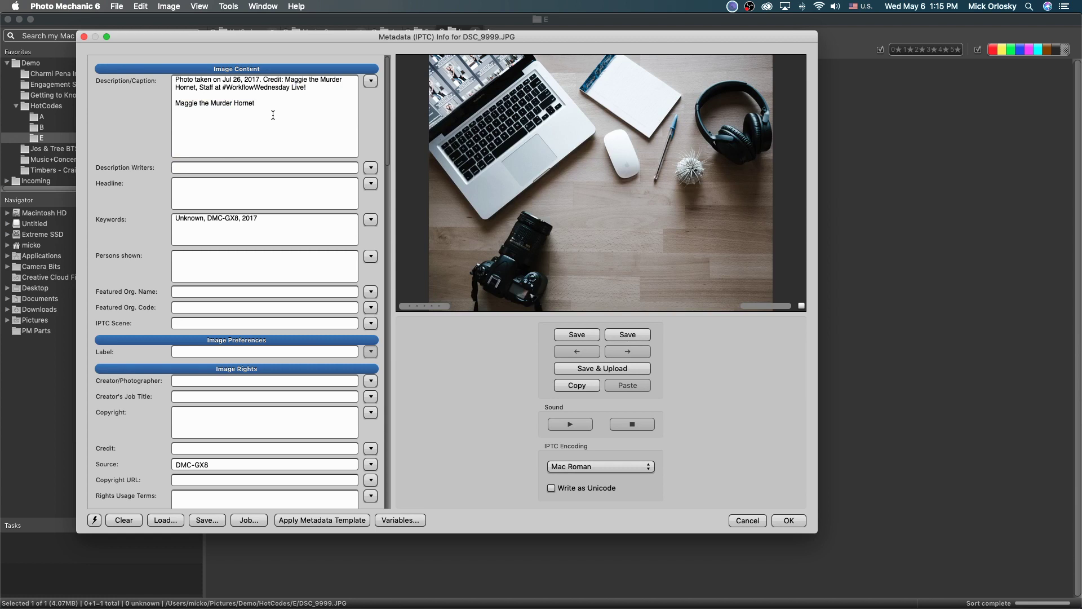
Step: Clear DSC_9999.JPG's caption and load the Serial Caption snapshot to examine its code replacement syntax
{"action": "key", "text": "super+a"}
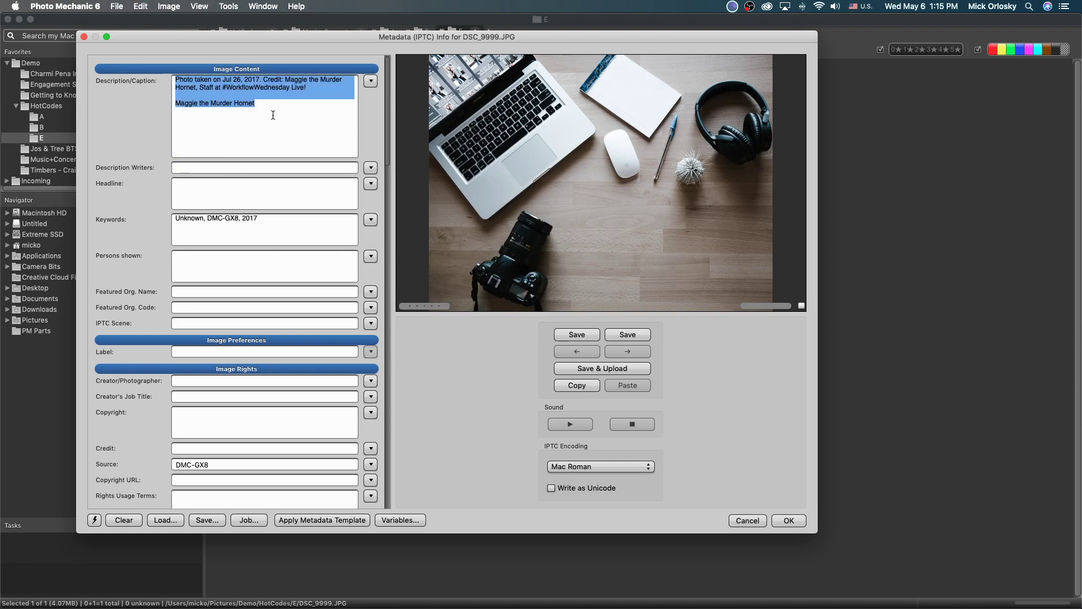
{"action": "key", "text": "BackSpace"}
{"action": "left_click", "coordinate": [96, 521]}
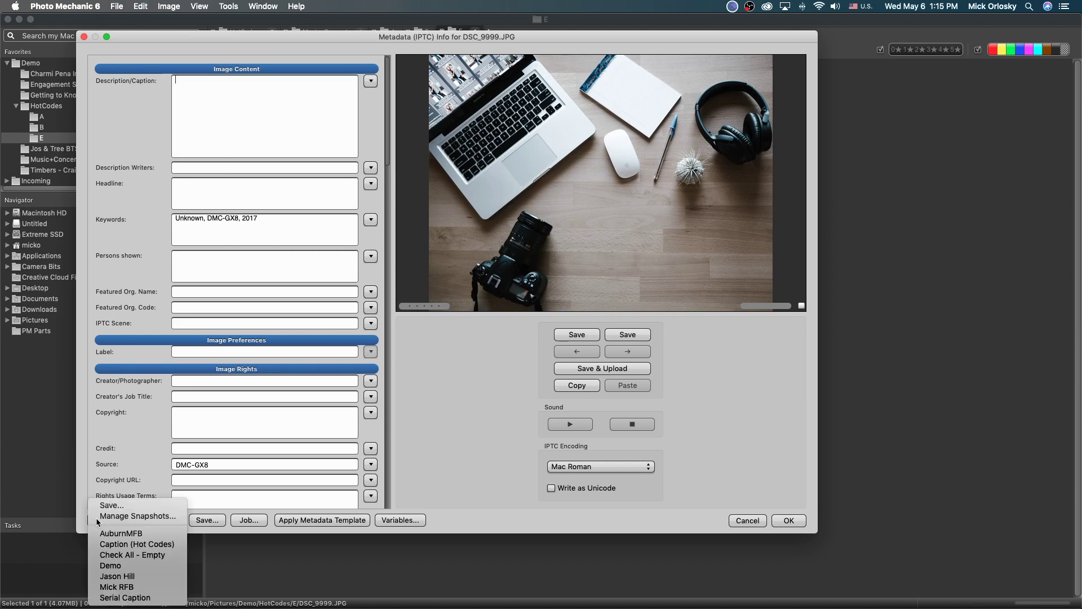
{"action": "left_click", "coordinate": [125, 598]}
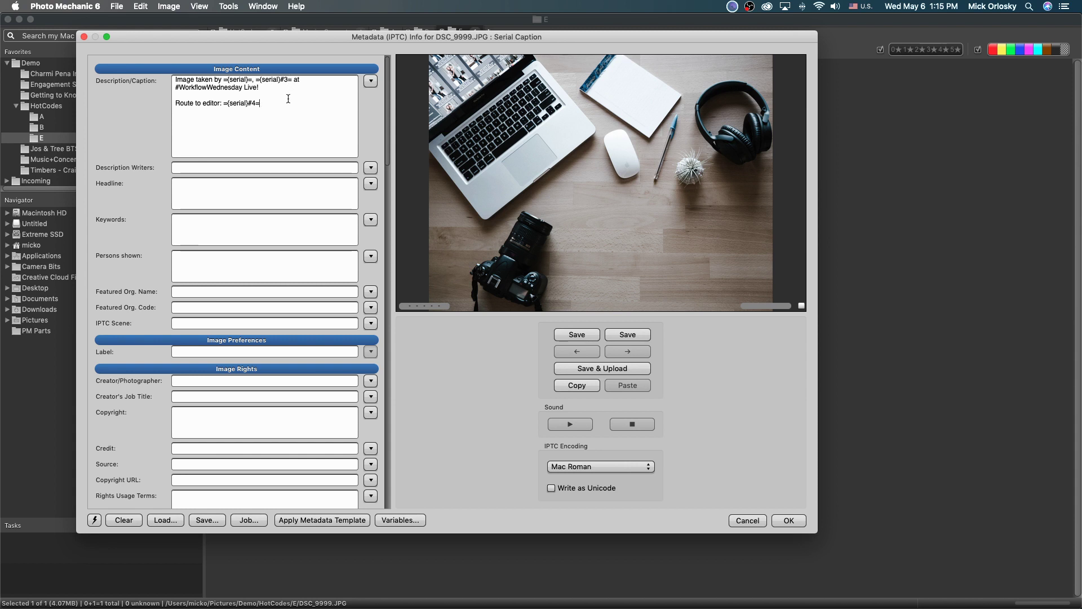
Step: Load the Caption (Hot Codes) snapshot into DSC_9999.JPG's metadata
{"action": "key", "text": "super+a"}
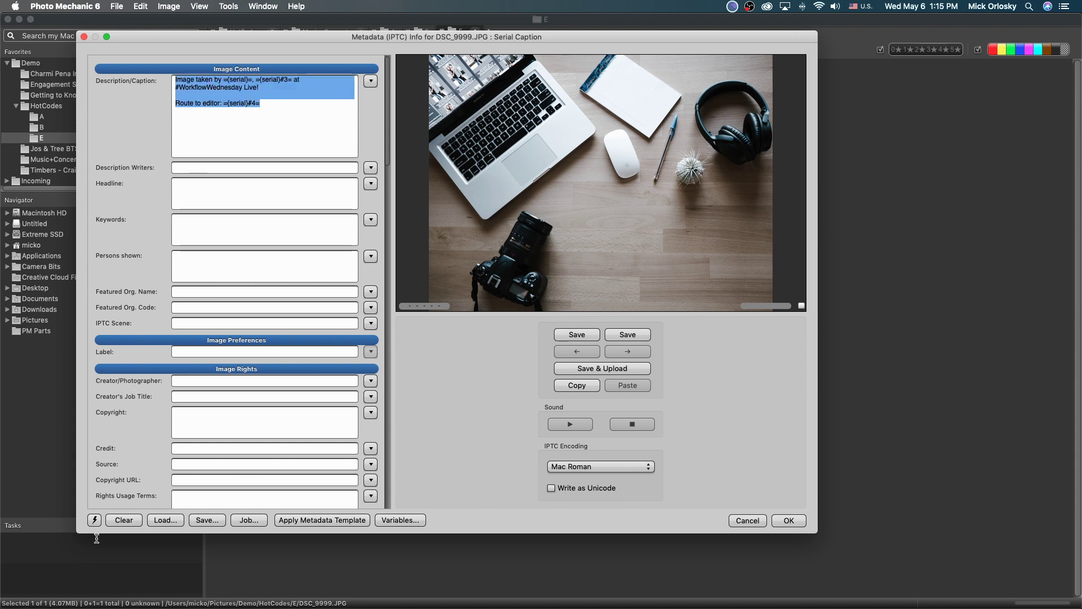
{"action": "left_click", "coordinate": [95, 520]}
{"action": "left_click", "coordinate": [127, 543]}
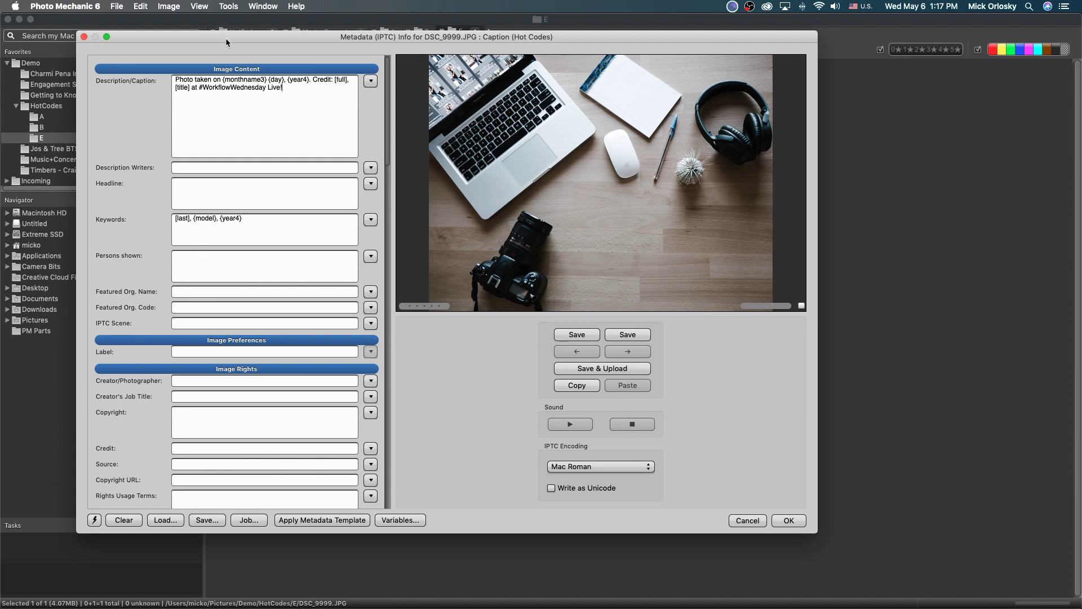
{"action": "left_click_drag", "start_coordinate": [226, 37], "coordinate": [187, 39]}
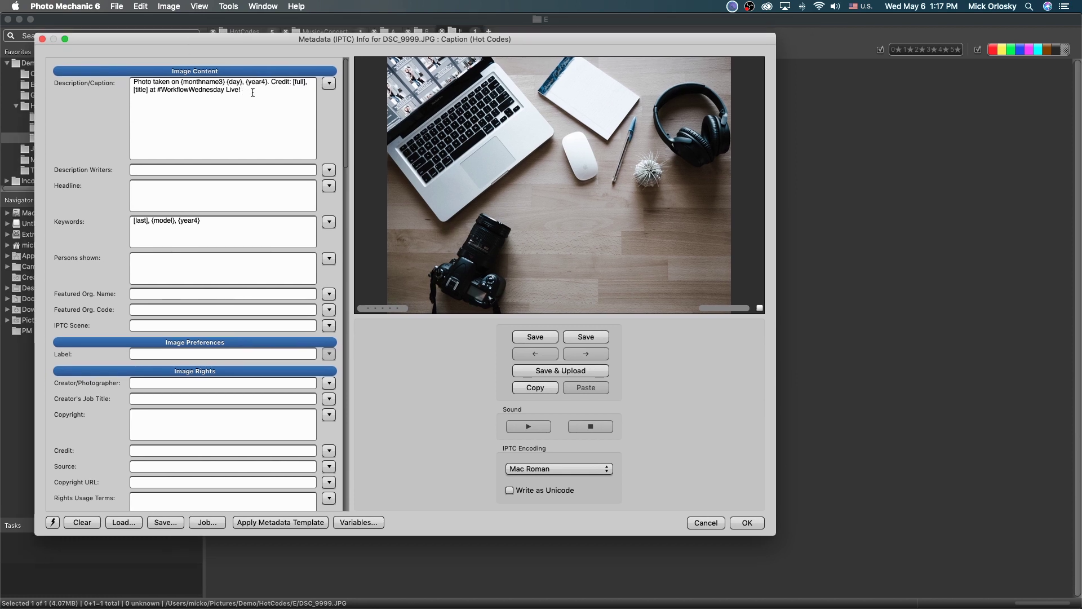
{"action": "key", "text": "Return"}
{"action": "key", "text": "alt"}
{"action": "key", "text": "alt"}
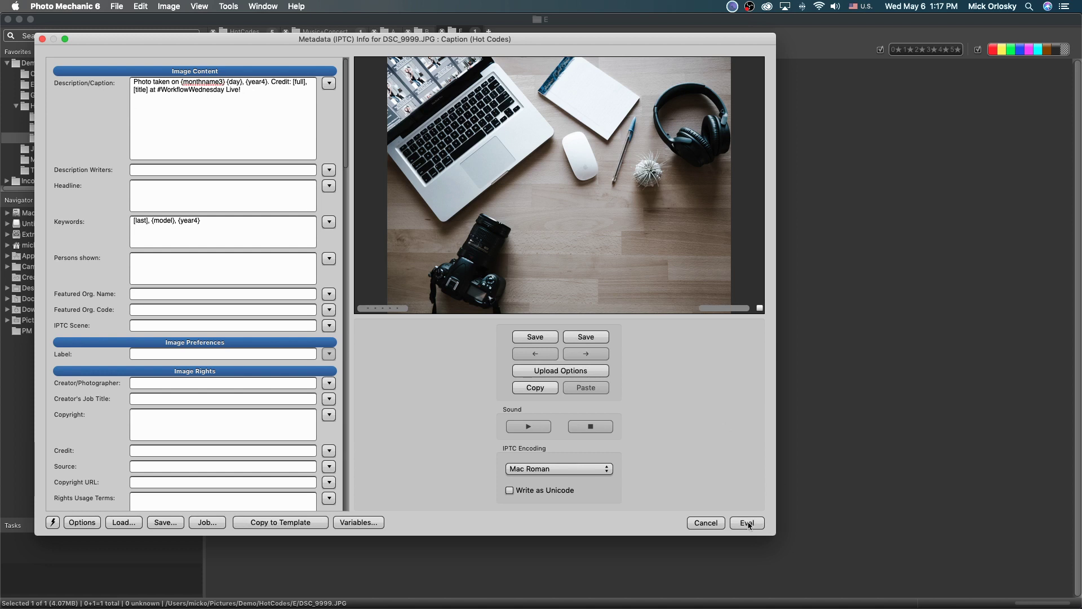
{"action": "key", "text": "alt"}
{"action": "key", "text": "alt"}
{"action": "key", "text": "alt"}
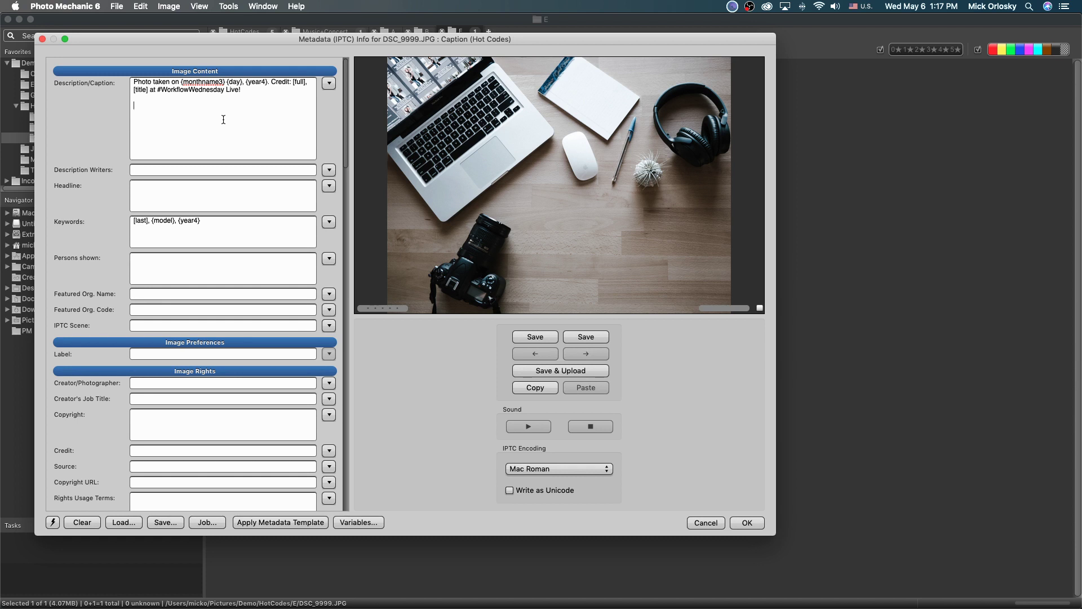
{"action": "type", "text": "="}
Step: Load the Serial Caption snapshot into DSC_9999.JPG's metadata and evaluate its serial-based code replacements in place
{"action": "left_click", "coordinate": [53, 522]}
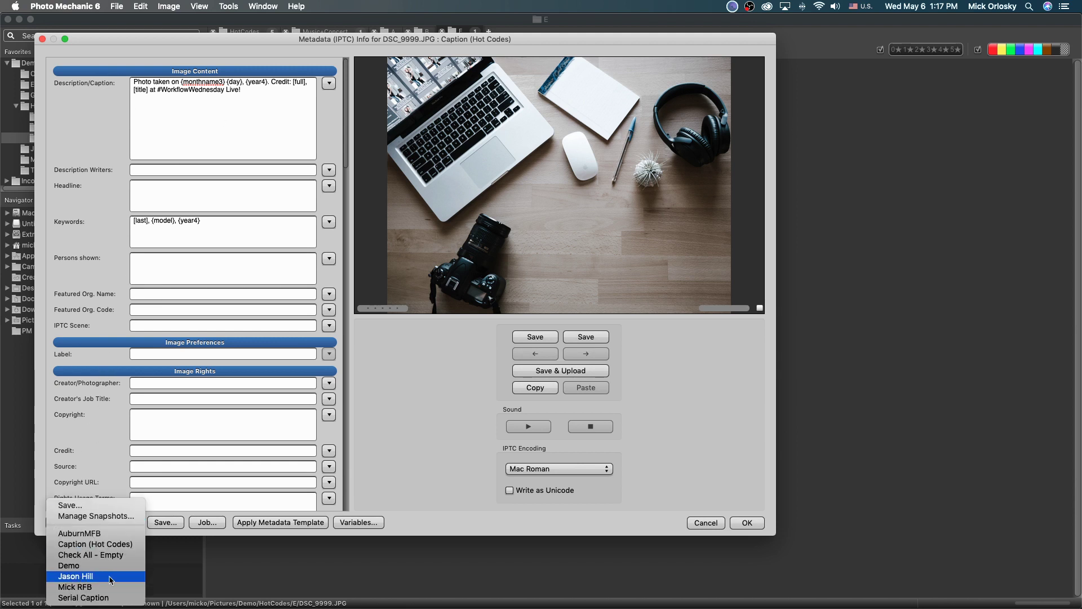
{"action": "left_click", "coordinate": [101, 597]}
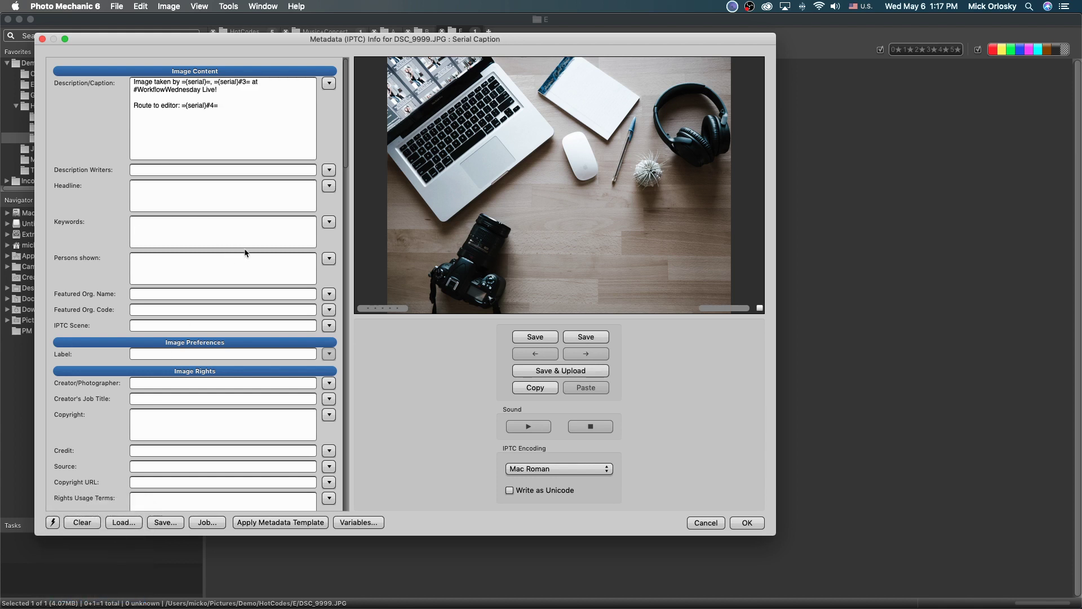
{"action": "key", "text": "alt"}
{"action": "key", "text": "alt"}
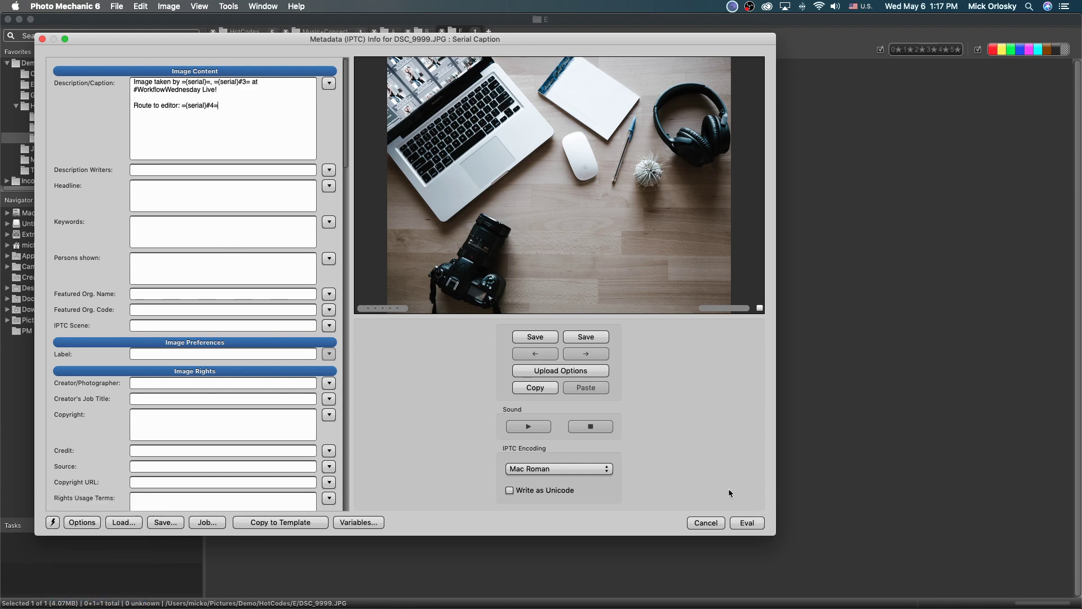
{"action": "left_click", "coordinate": [747, 523]}
{"action": "key", "text": "alt"}
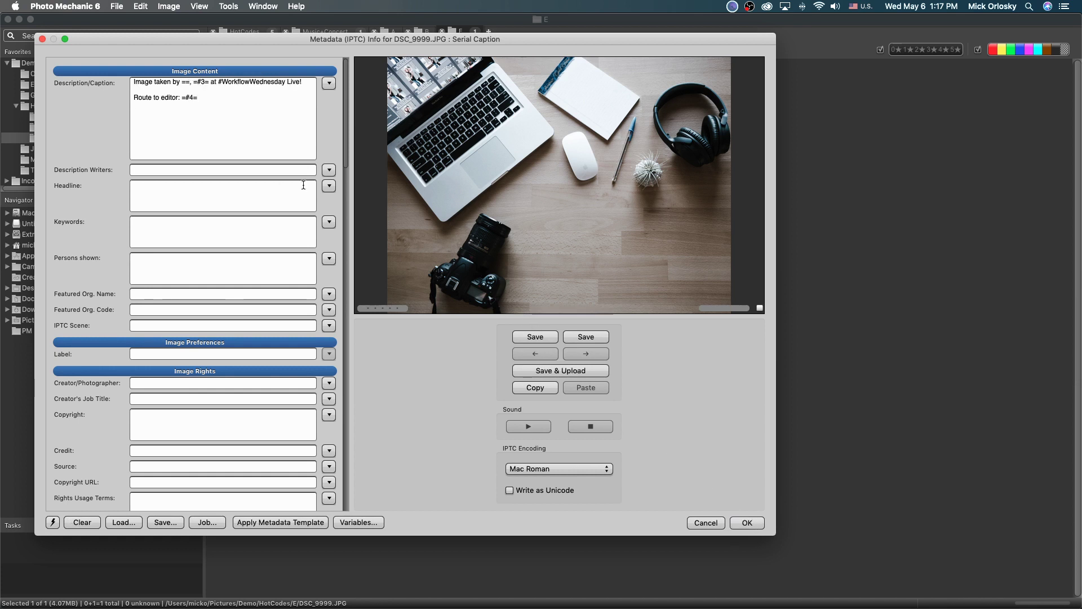
{"action": "left_click", "coordinate": [196, 106]}
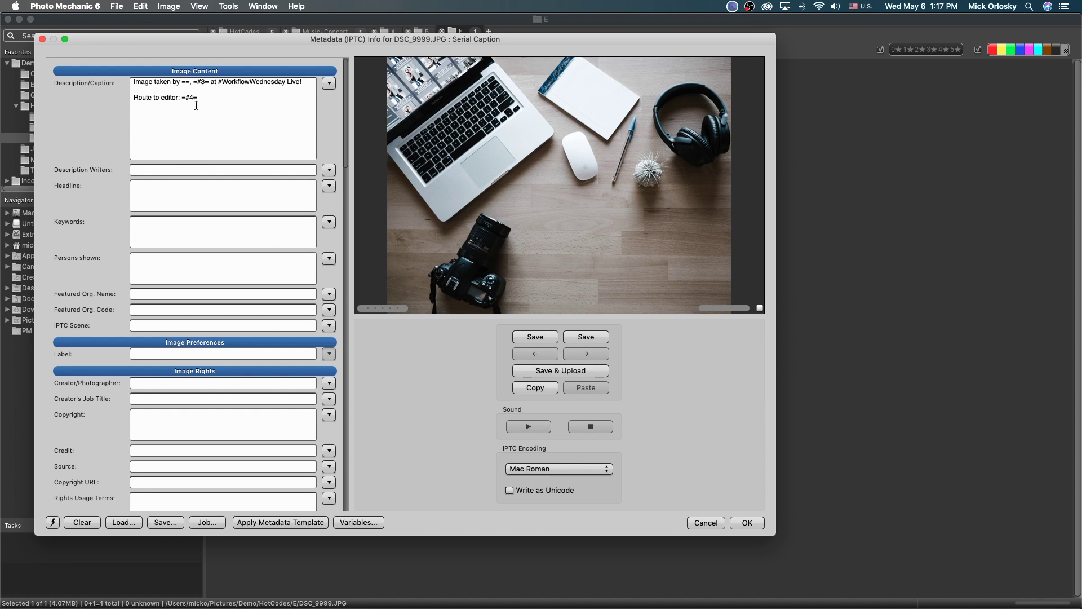
Step: Evaluate the Caption (Hot Codes) snapshot in DSC_9999.JPG's metadata and close the metadata info without saving the changes
{"action": "left_click", "coordinate": [52, 522]}
{"action": "left_click", "coordinate": [93, 546]}
{"action": "key", "text": "alt"}
{"action": "left_click", "coordinate": [747, 522], "text": "alt"}
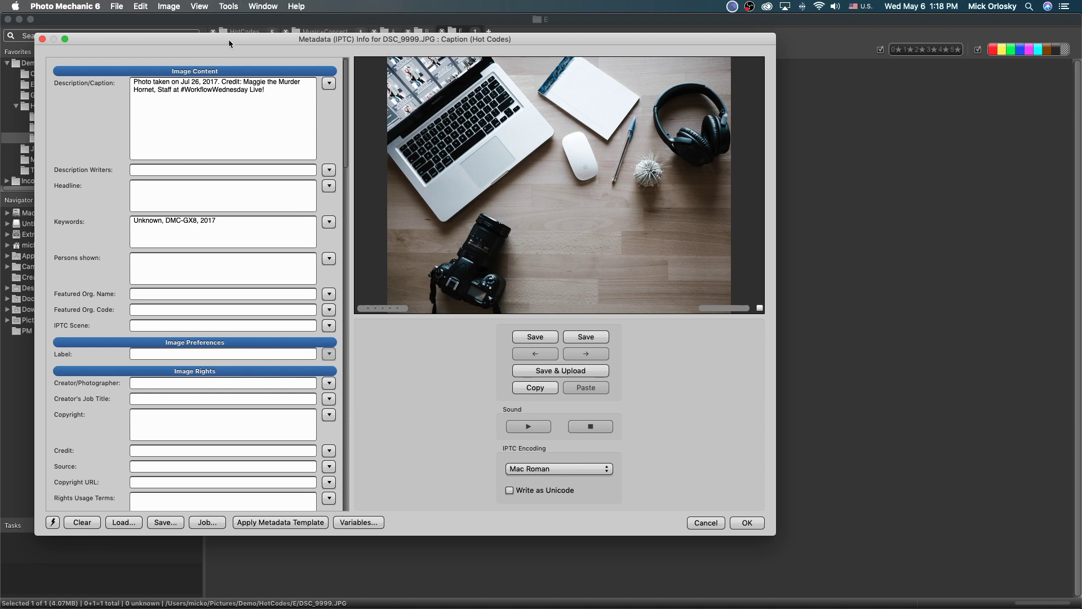
{"action": "left_click", "coordinate": [42, 39]}
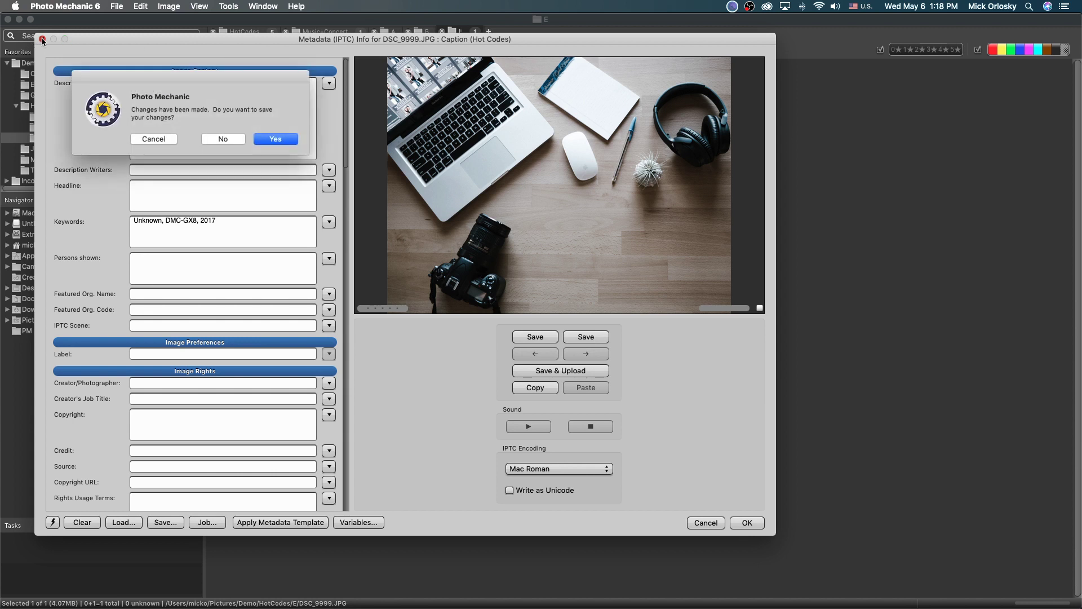
{"action": "left_click", "coordinate": [223, 139]}
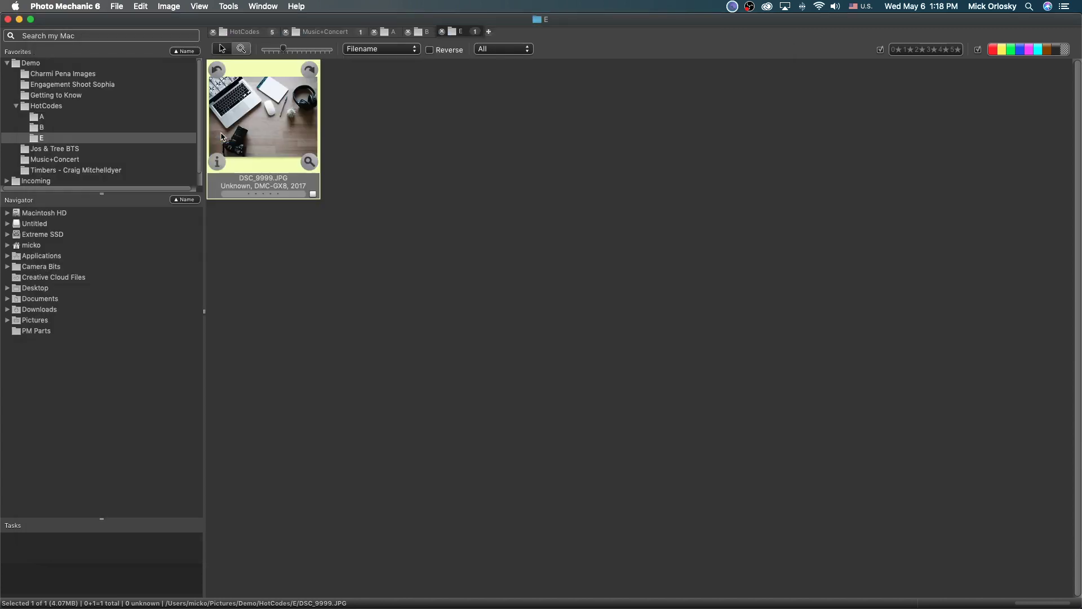